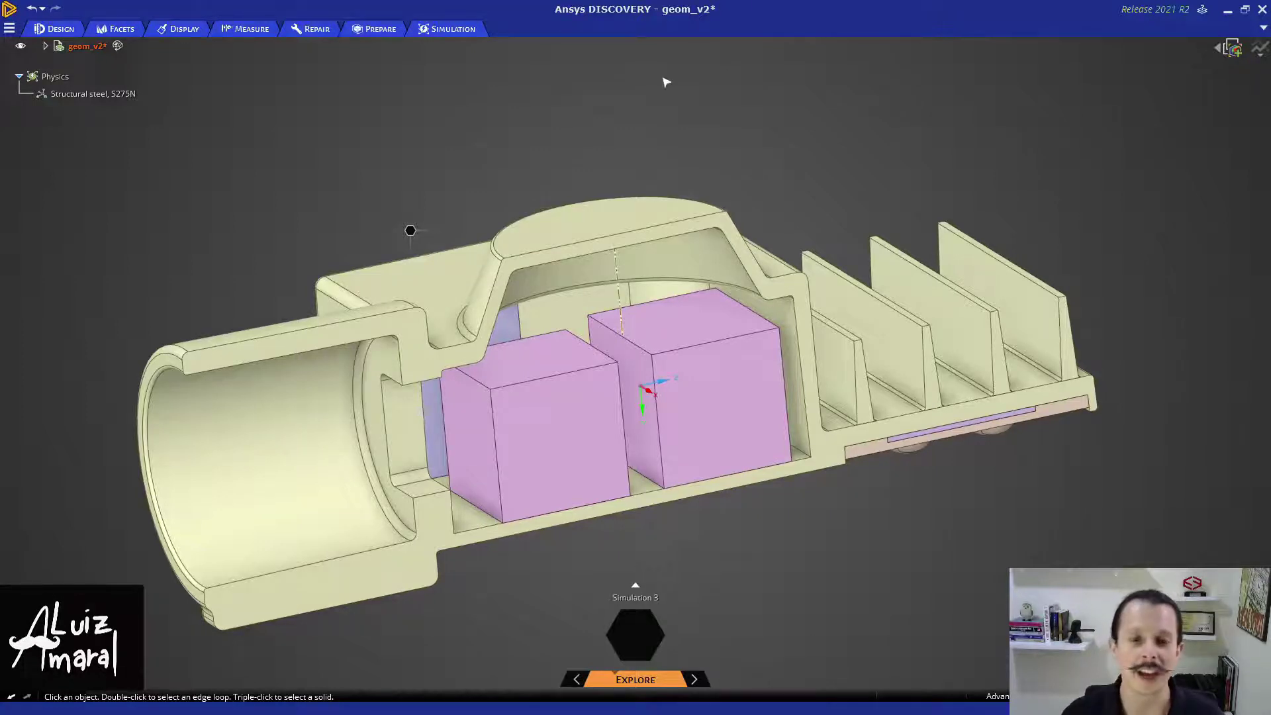
- Select the housing's half-model cut face and apply Symmetry 7 to it
{"action": "left_click", "coordinate": [454, 28]}
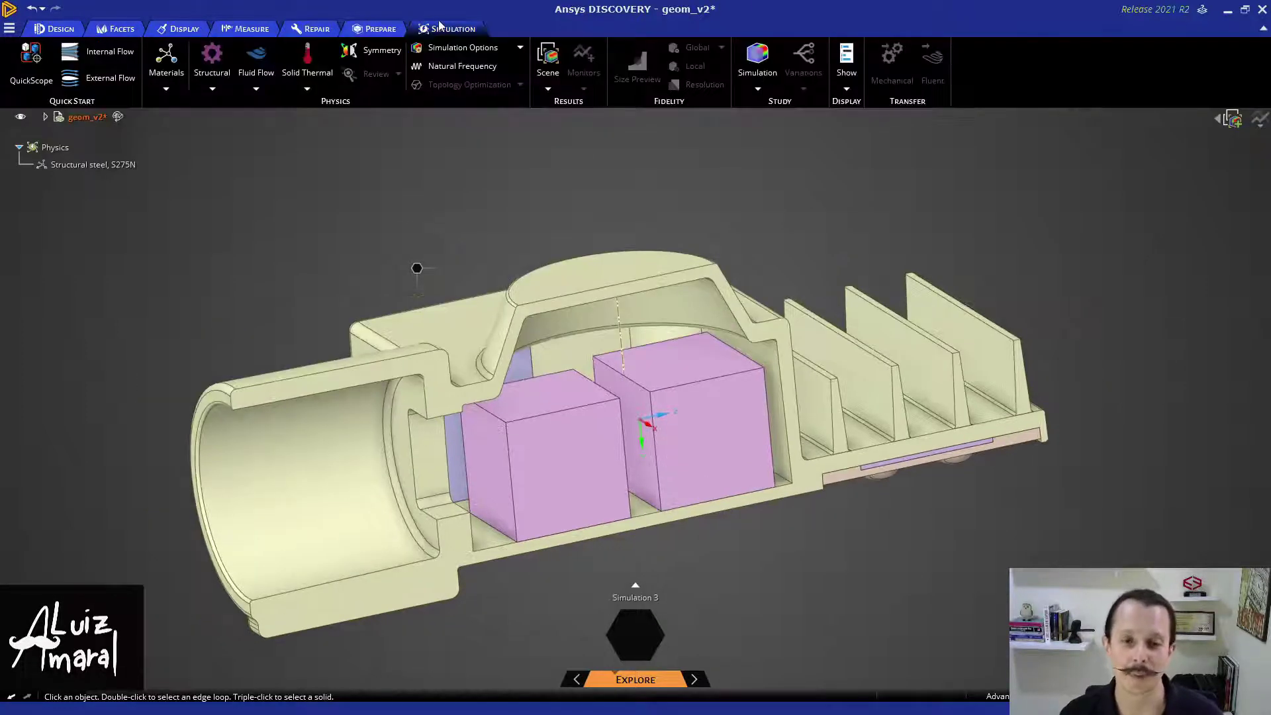
{"action": "left_click", "coordinate": [437, 411]}
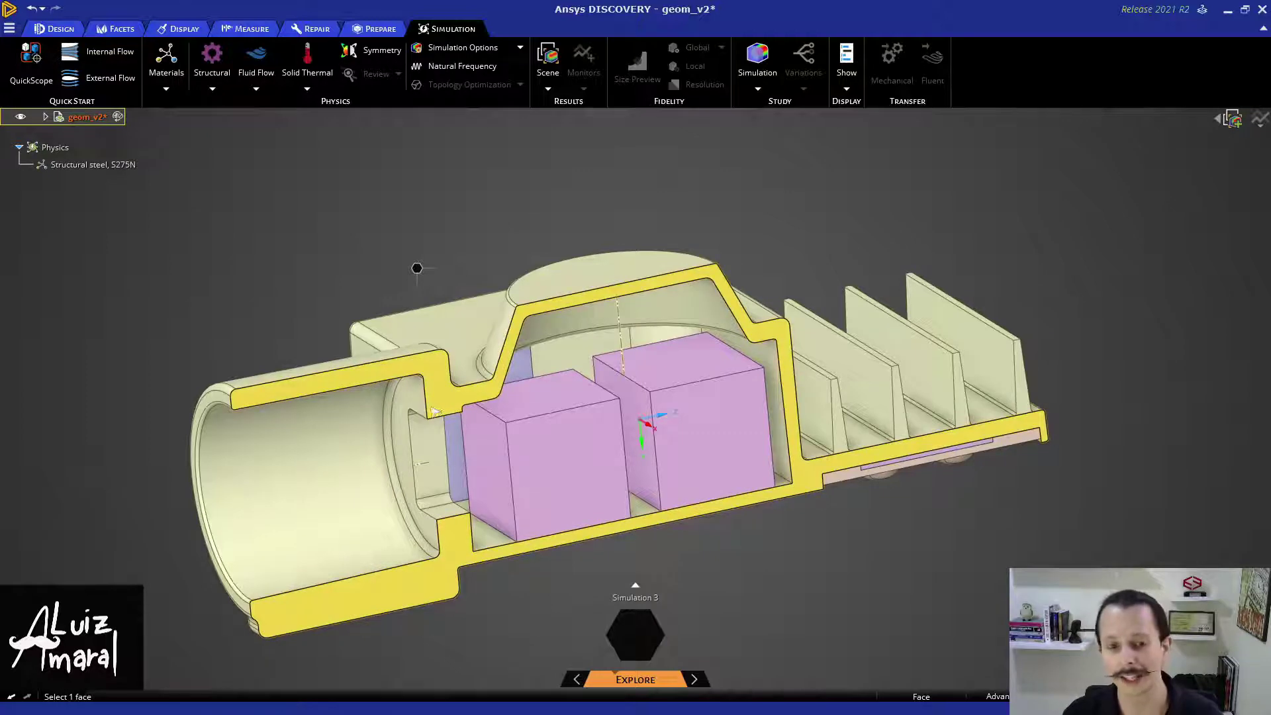
{"action": "left_click", "coordinate": [355, 250]}
{"action": "middle_click_drag", "start_coordinate": [387, 255], "coordinate": [329, 196]}
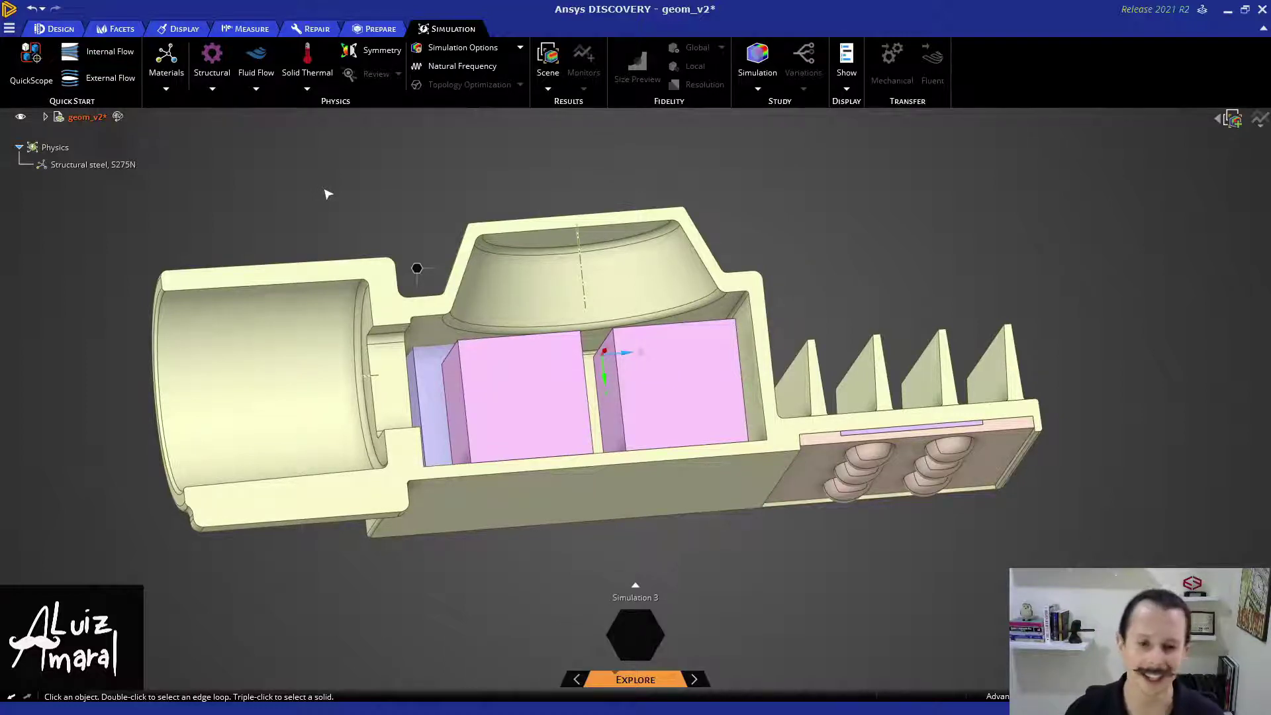
{"action": "middle_click_drag", "start_coordinate": [326, 194], "coordinate": [366, 251]}
{"action": "left_click", "coordinate": [455, 384]}
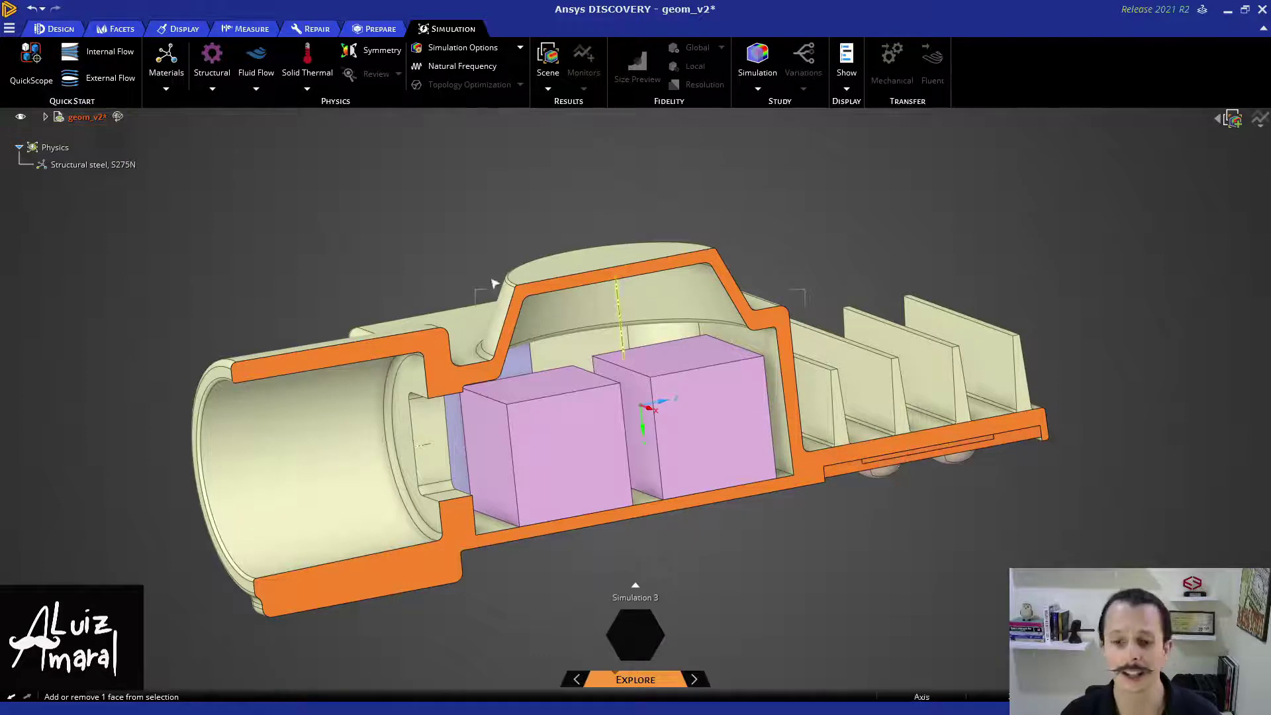
{"action": "left_click", "coordinate": [371, 57]}
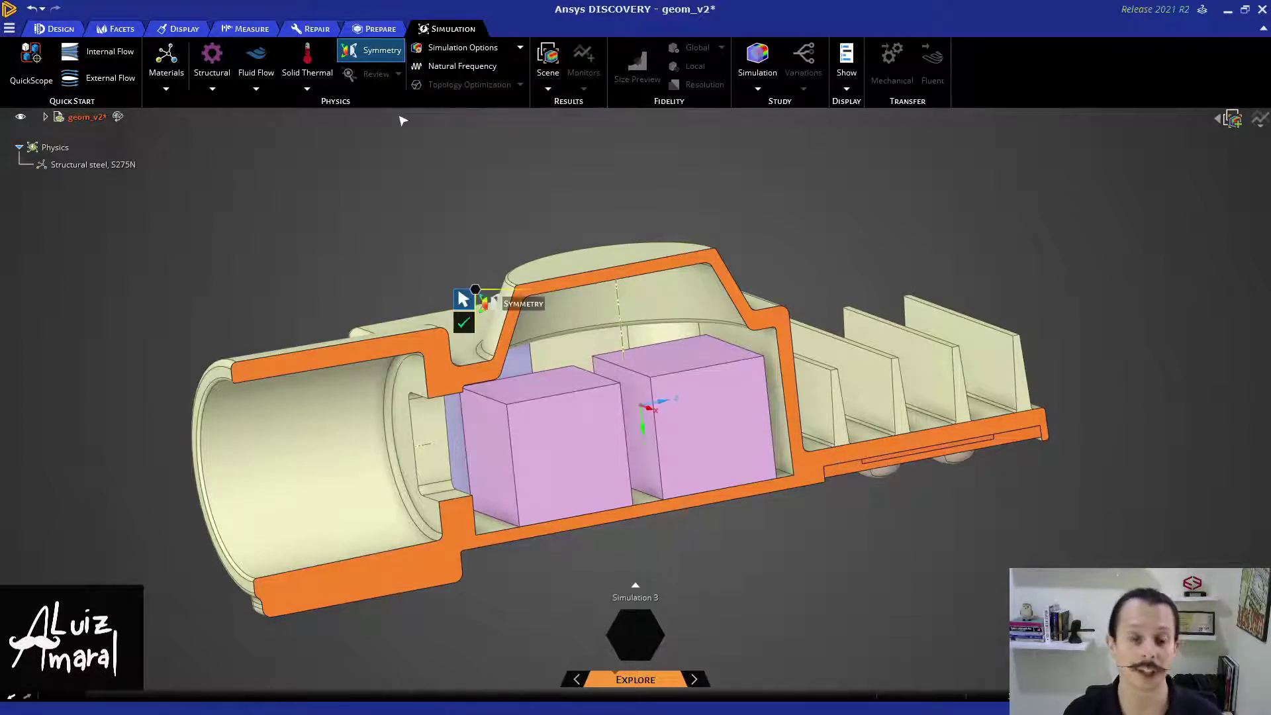
{"action": "left_click", "coordinate": [463, 326]}
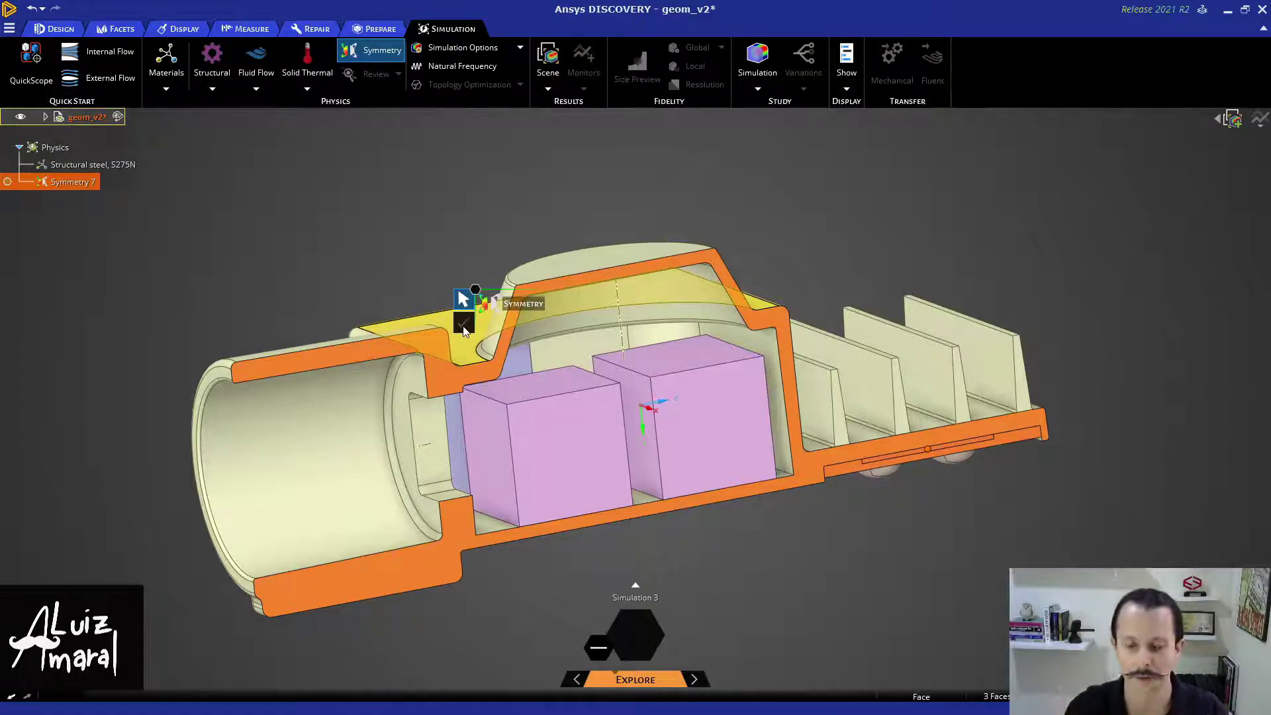
{"action": "left_click", "coordinate": [463, 325]}
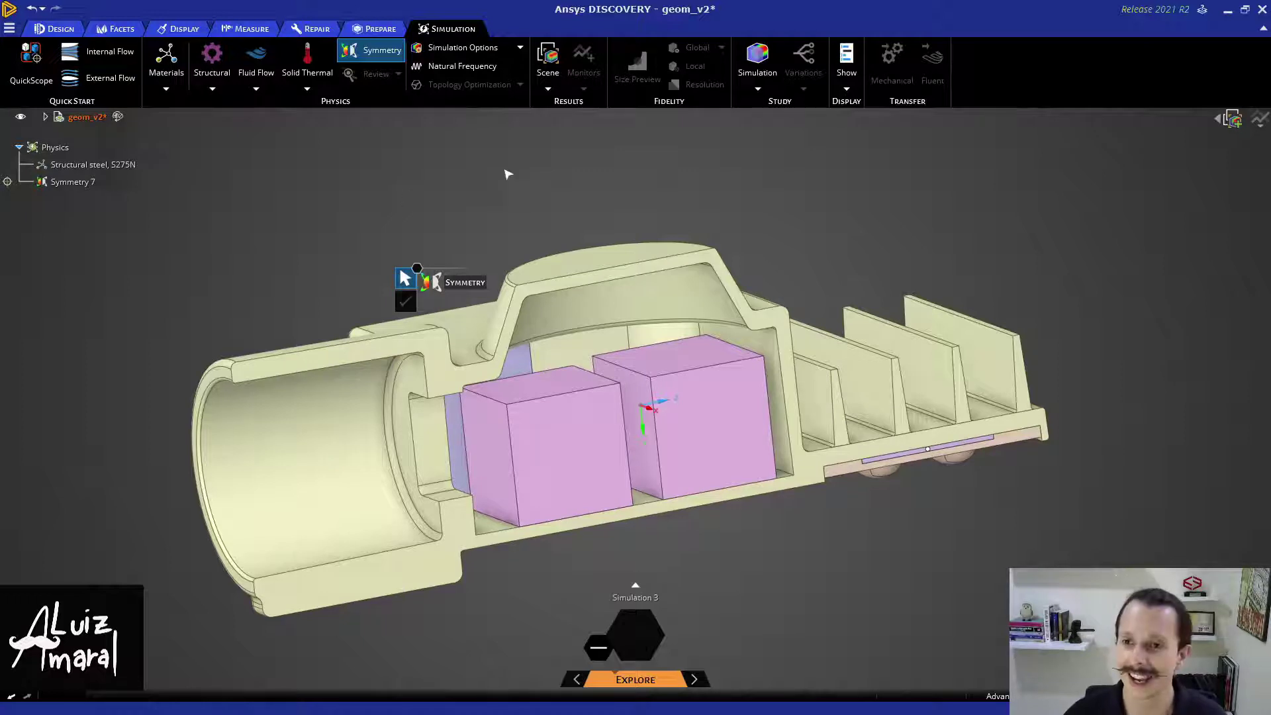
{"action": "left_click", "coordinate": [1264, 30]}
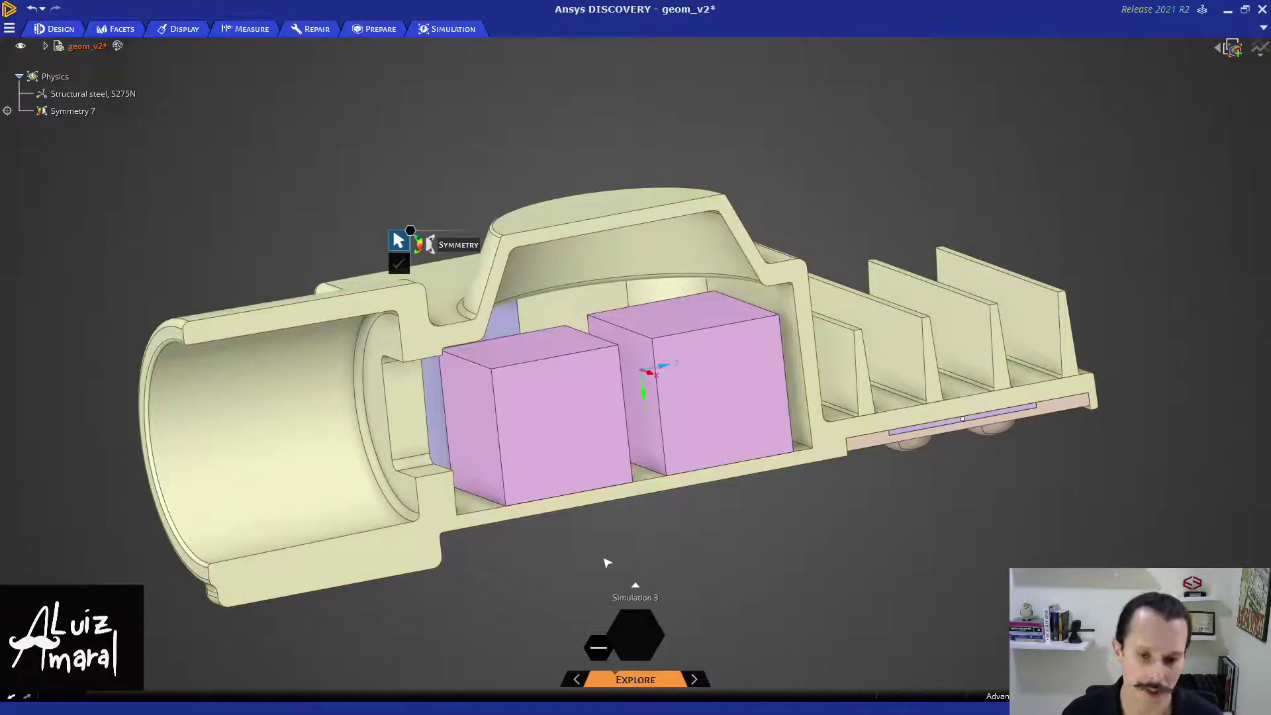
- Hide the board and select the five chip faces beneath the heat sink
{"action": "middle_click_drag", "start_coordinate": [872, 515], "coordinate": [813, 405]}
{"action": "scroll", "coordinate": [920, 430], "scroll_direction": "up", "scroll_amount": 5}
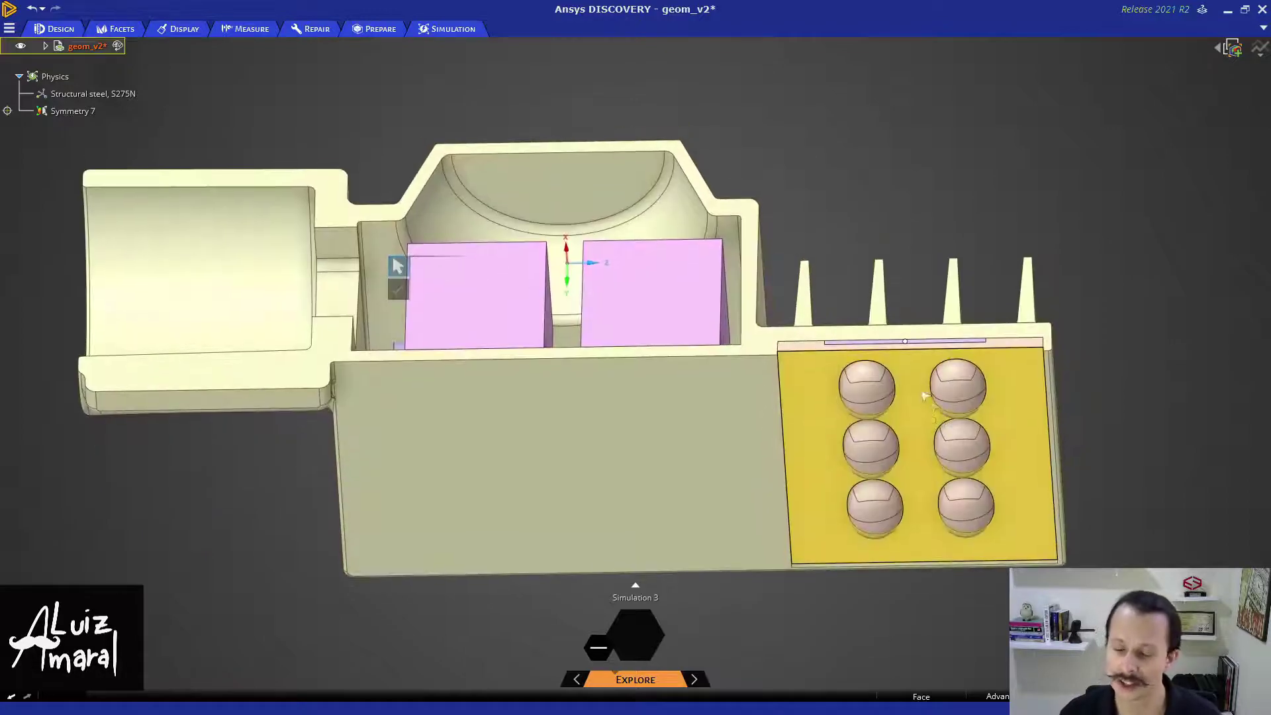
{"action": "middle_click_drag", "start_coordinate": [930, 440], "coordinate": [919, 402]}
{"action": "left_click", "coordinate": [919, 403]}
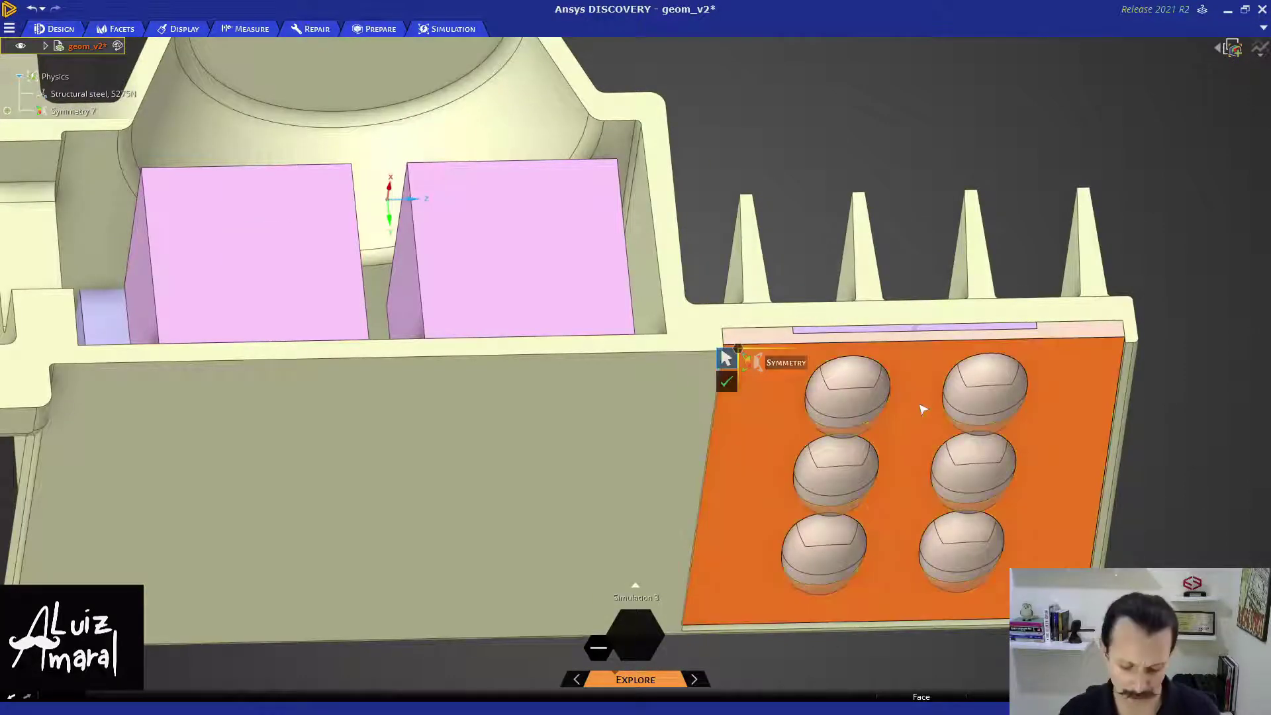
{"action": "key", "text": "h"}
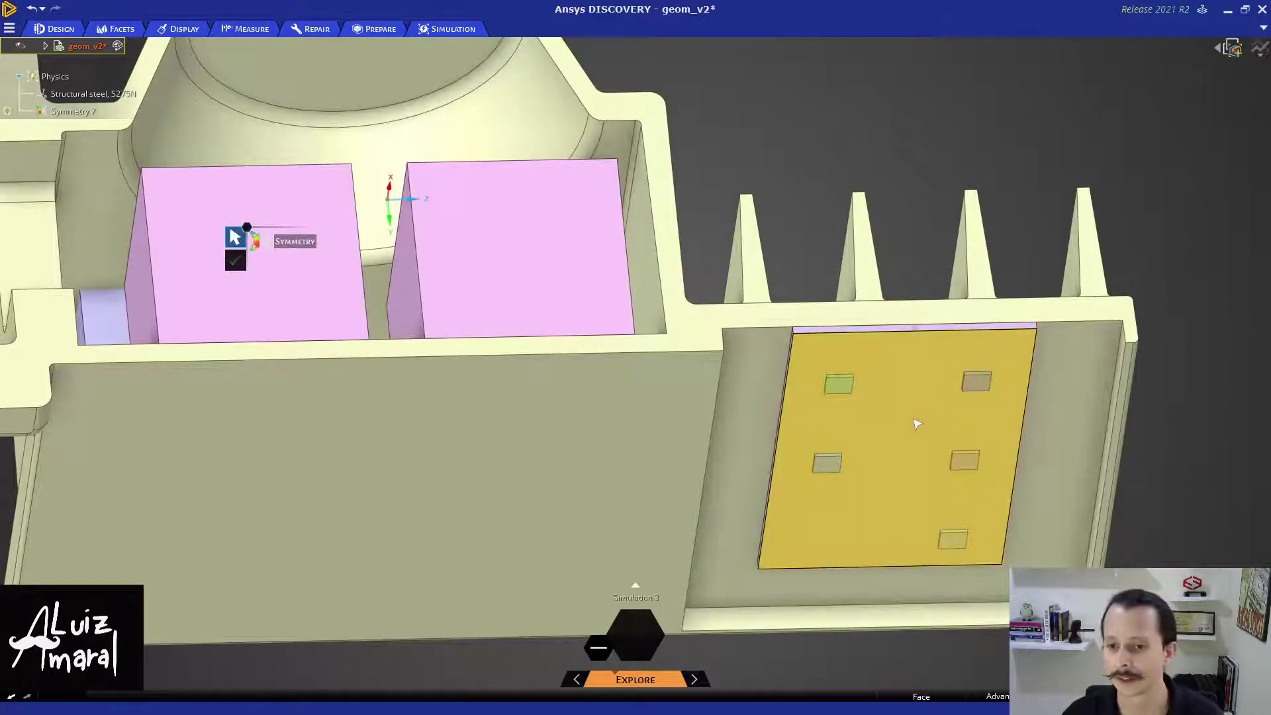
{"action": "left_click", "coordinate": [844, 390]}
{"action": "left_click", "coordinate": [827, 463]}
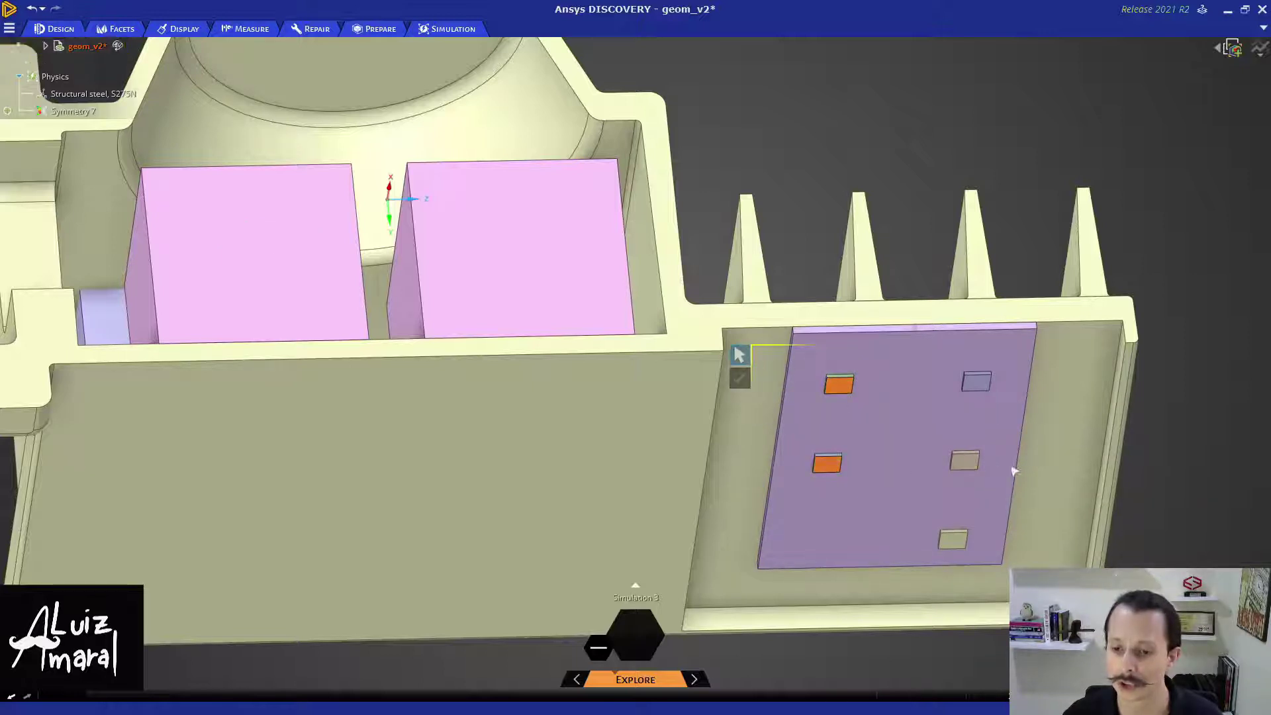
{"action": "left_click", "coordinate": [967, 459]}
{"action": "left_click", "coordinate": [978, 384]}
{"action": "left_click", "coordinate": [962, 541]}
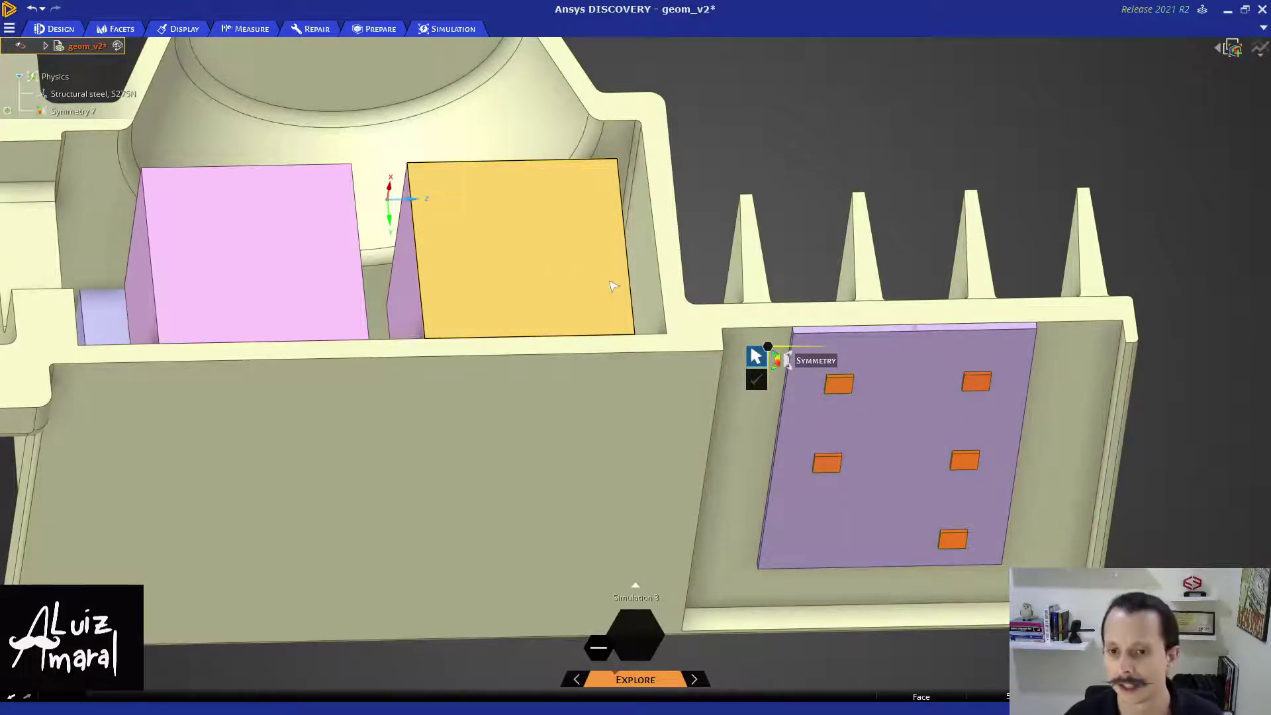
- Apply a 50 W total heat load to the selected chips
{"action": "right_click", "coordinate": [768, 351]}
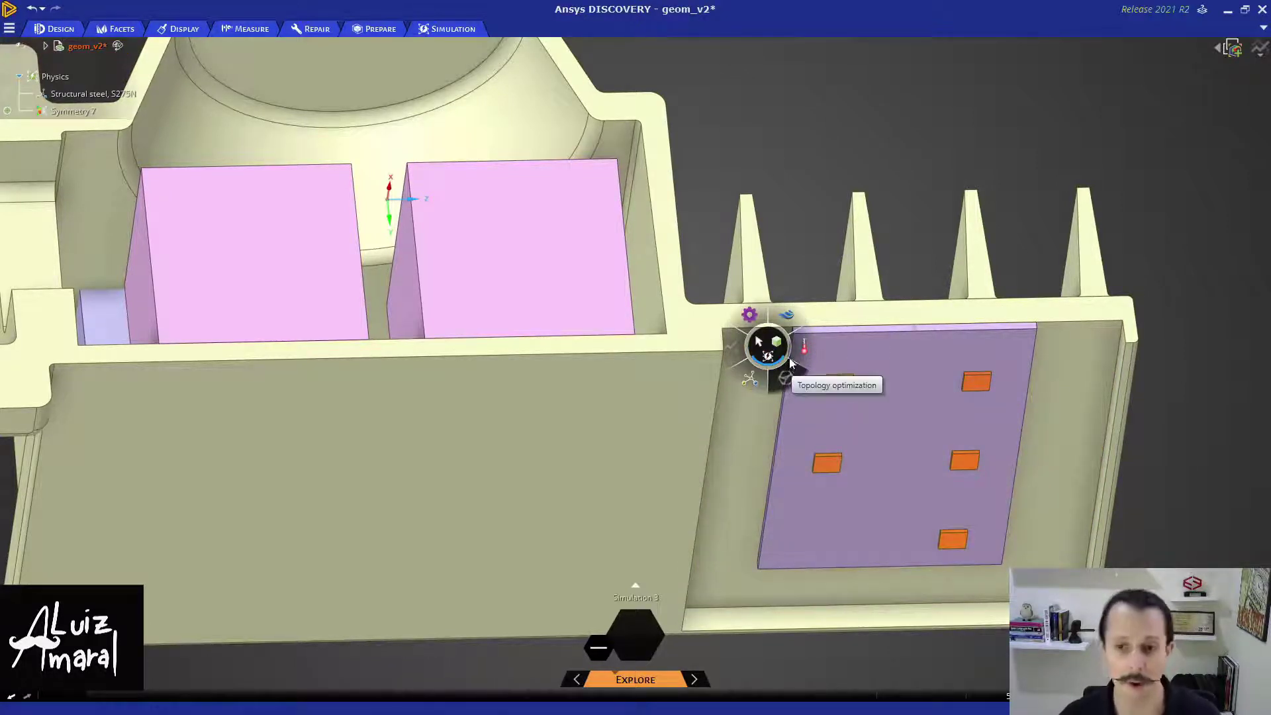
{"action": "mouse_move", "coordinate": [796, 356]}
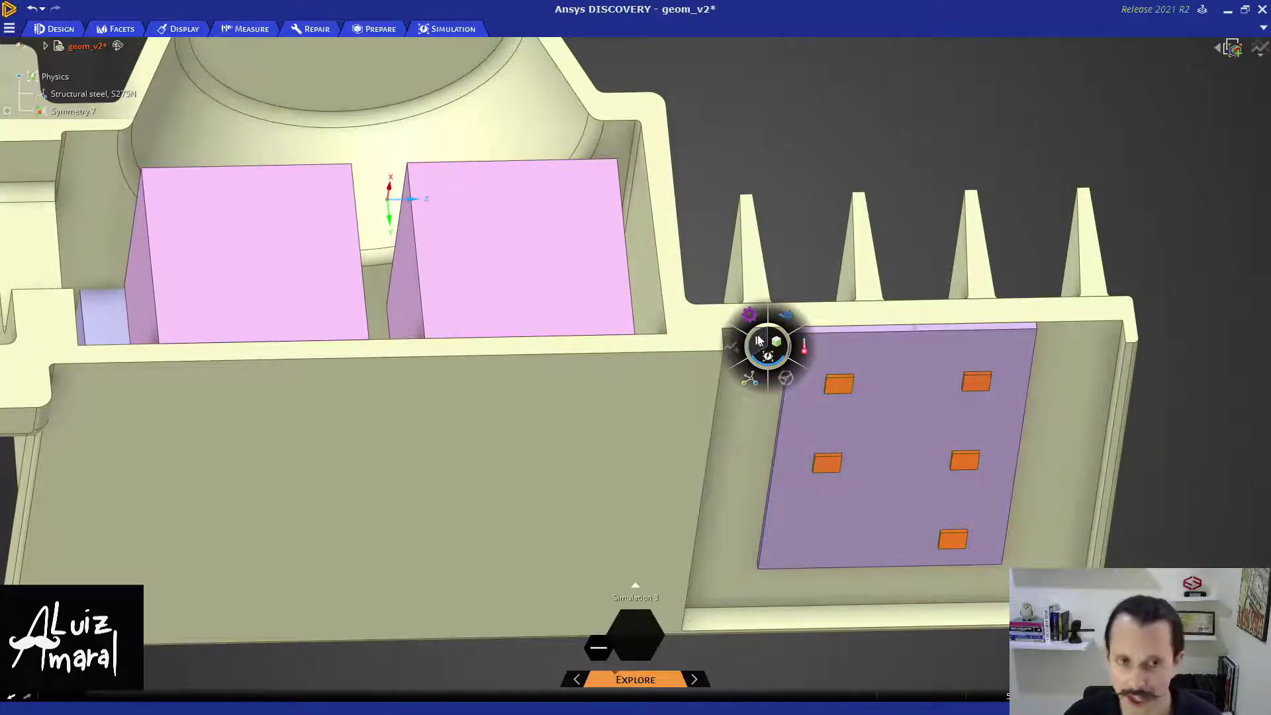
{"action": "mouse_move", "coordinate": [798, 324]}
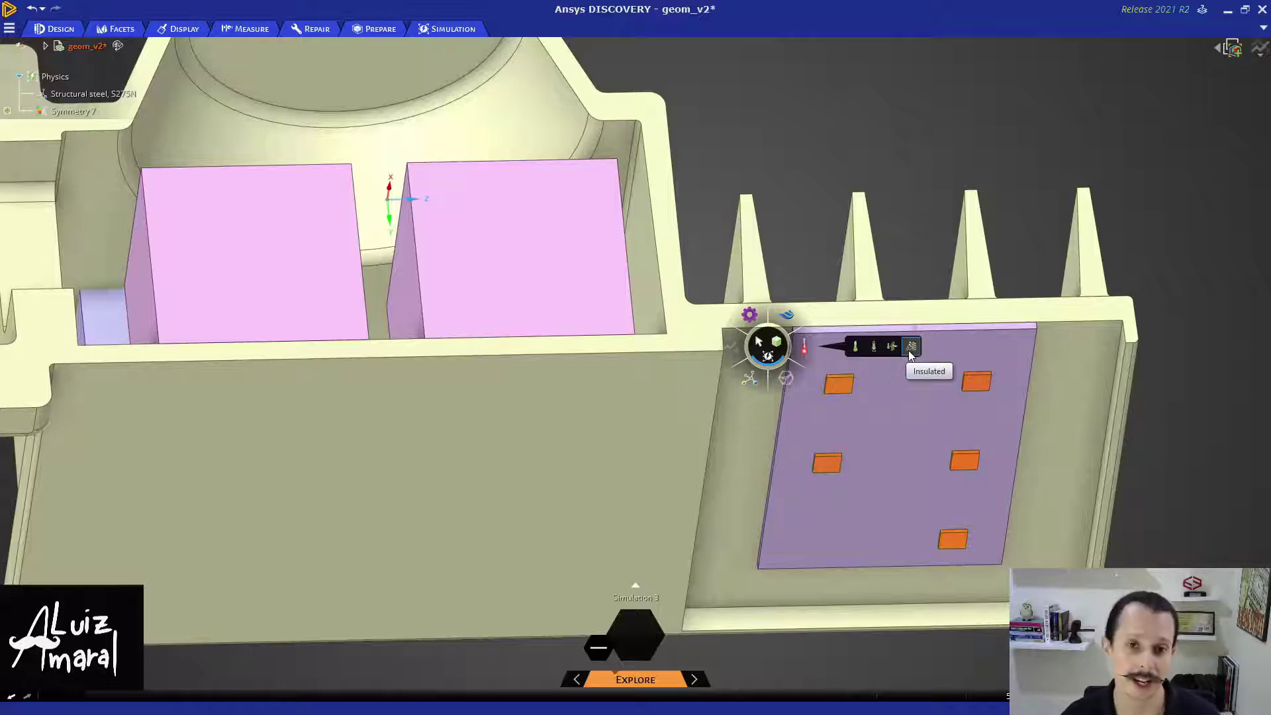
{"action": "left_click", "coordinate": [891, 351]}
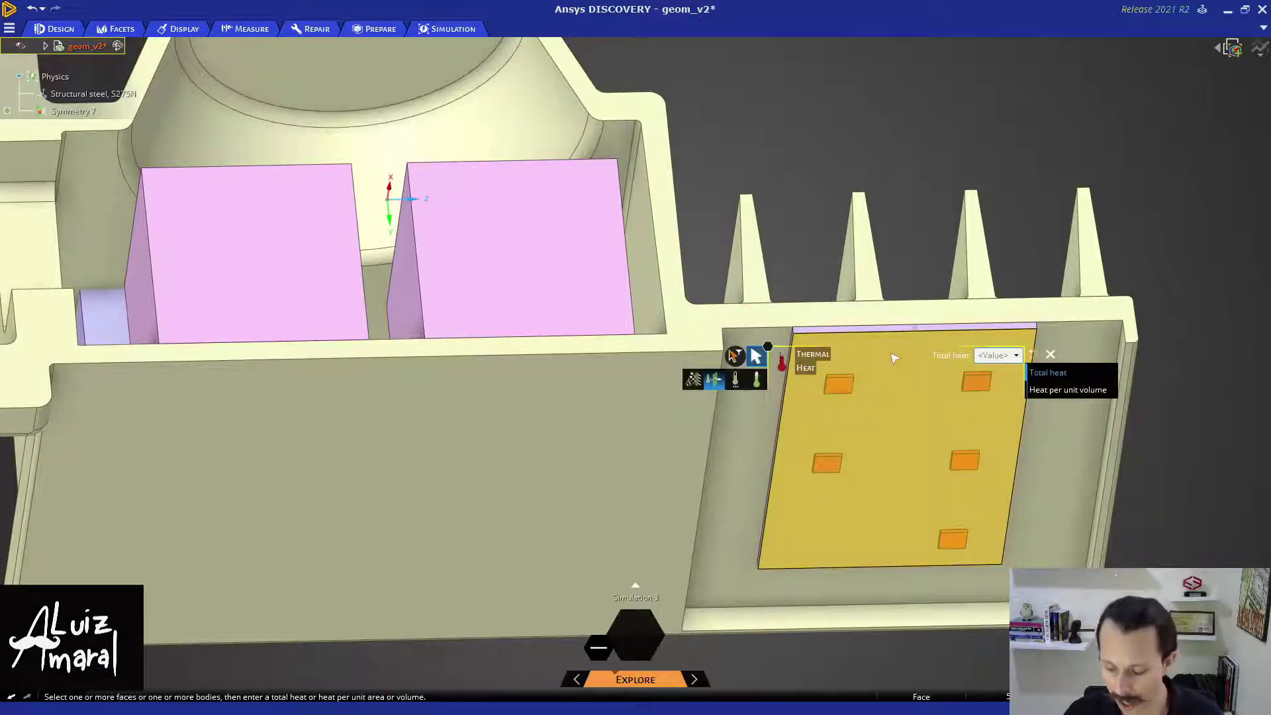
{"action": "type", "text": "50 W"}
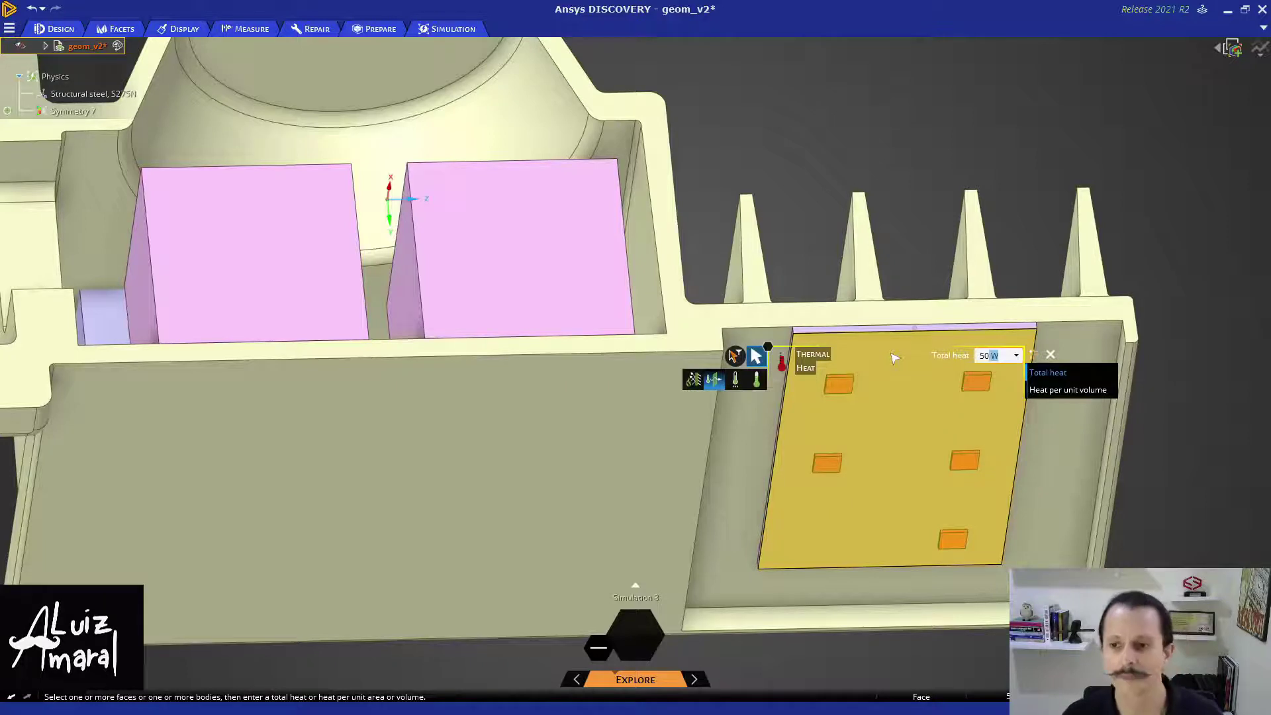
{"action": "key", "text": "Return"}
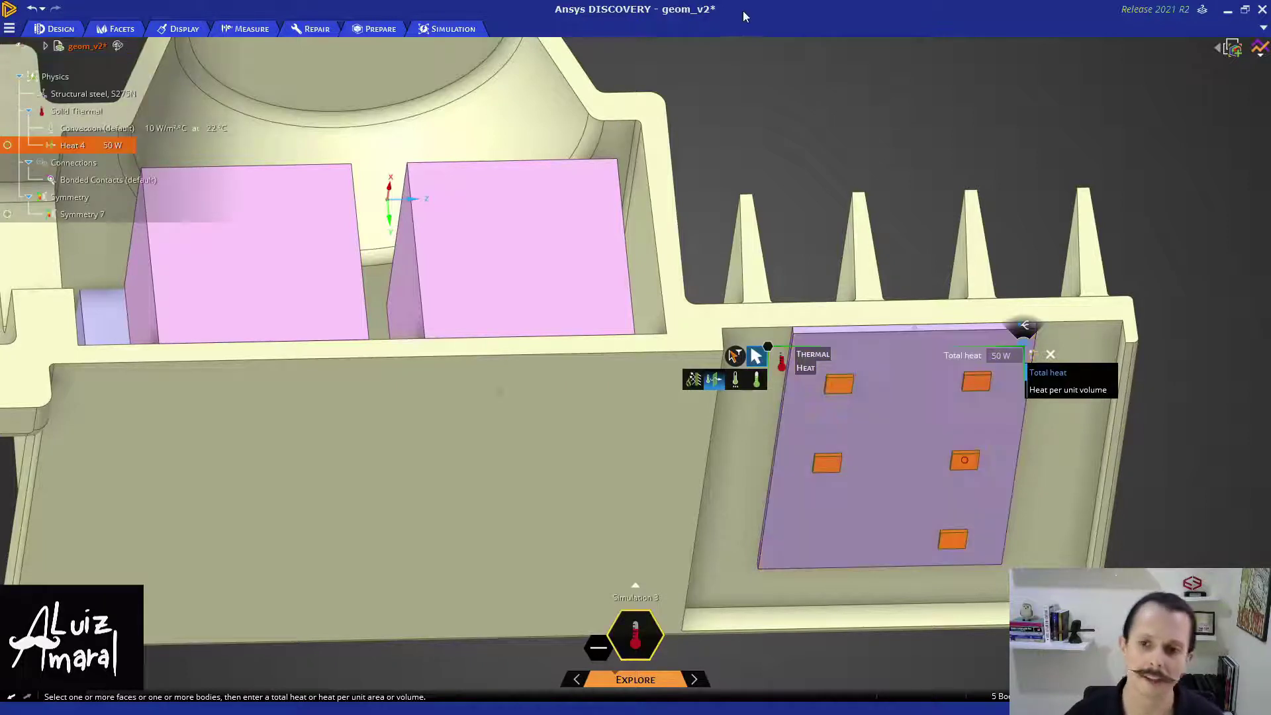
- Show all hidden bodies again and clear the selection
{"action": "right_click", "coordinate": [788, 121]}
{"action": "left_click", "coordinate": [705, 71]}
{"action": "middle_click_drag", "start_coordinate": [704, 71], "coordinate": [753, 129]}
{"action": "right_click", "coordinate": [755, 133]}
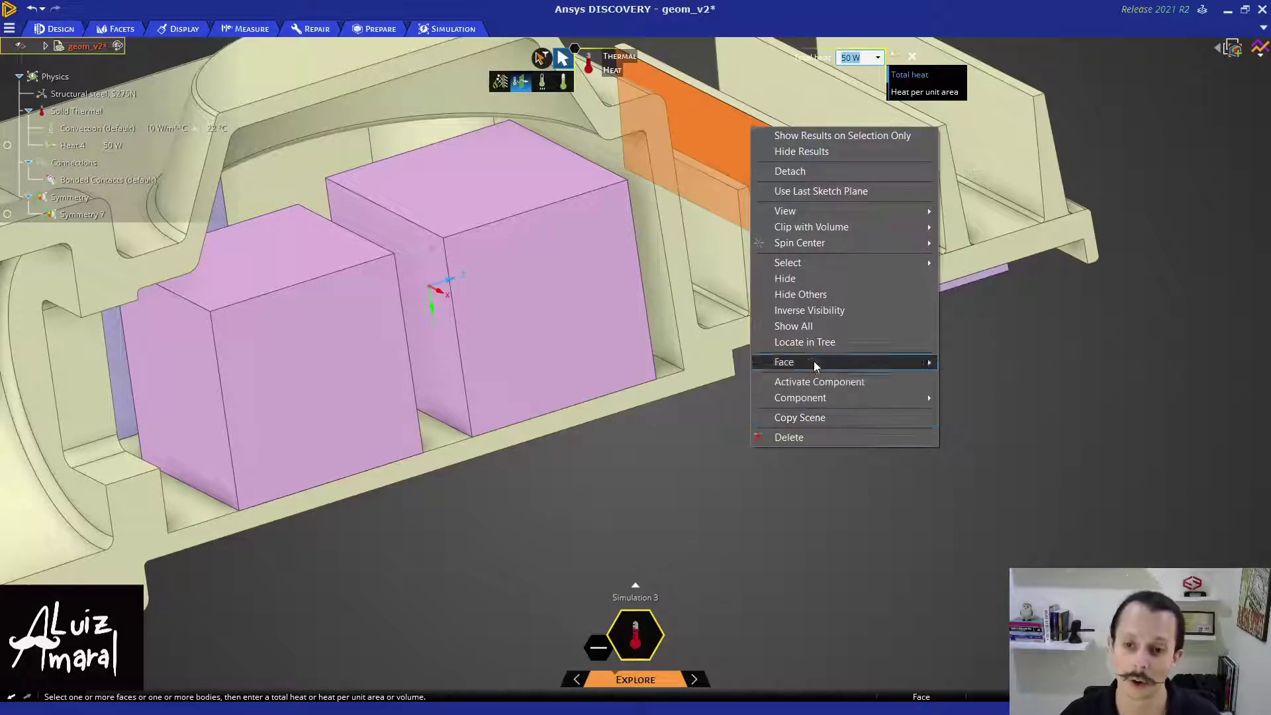
{"action": "left_click", "coordinate": [813, 326]}
{"action": "scroll", "coordinate": [839, 400], "scroll_direction": "down", "scroll_amount": 3}
{"action": "scroll", "coordinate": [840, 423], "scroll_direction": "down", "scroll_amount": 2}
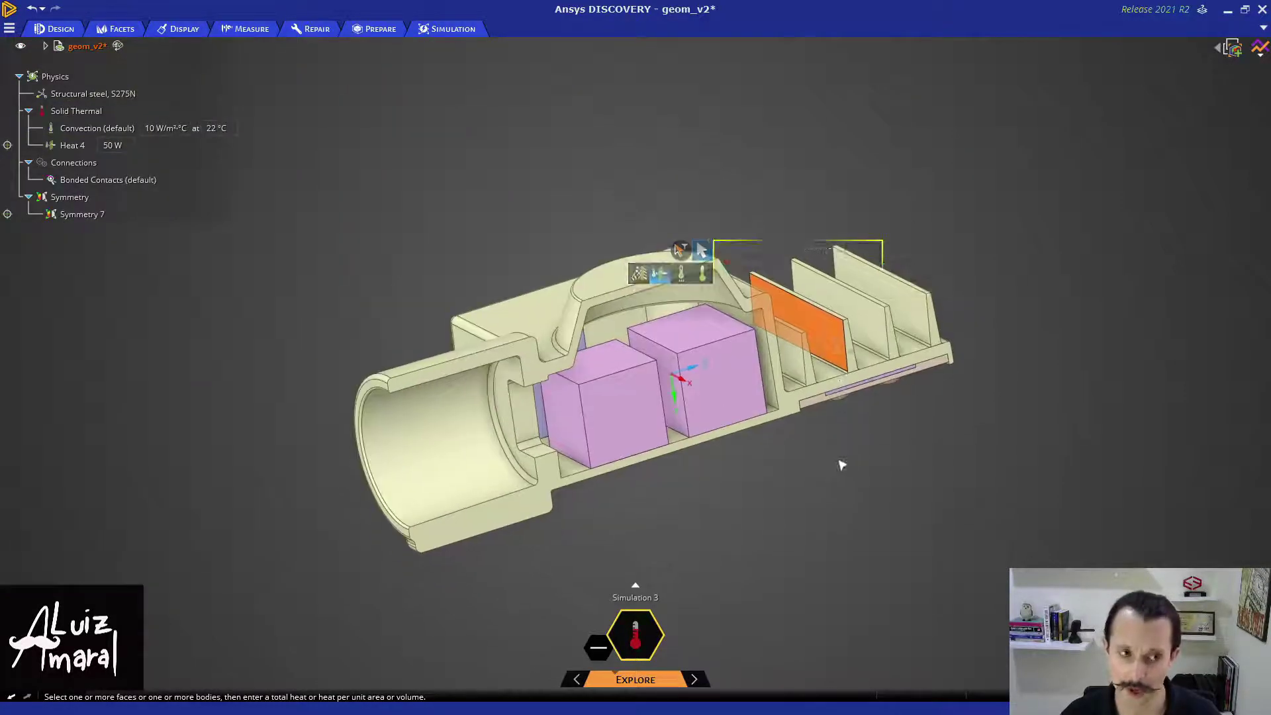
{"action": "left_click", "coordinate": [381, 172]}
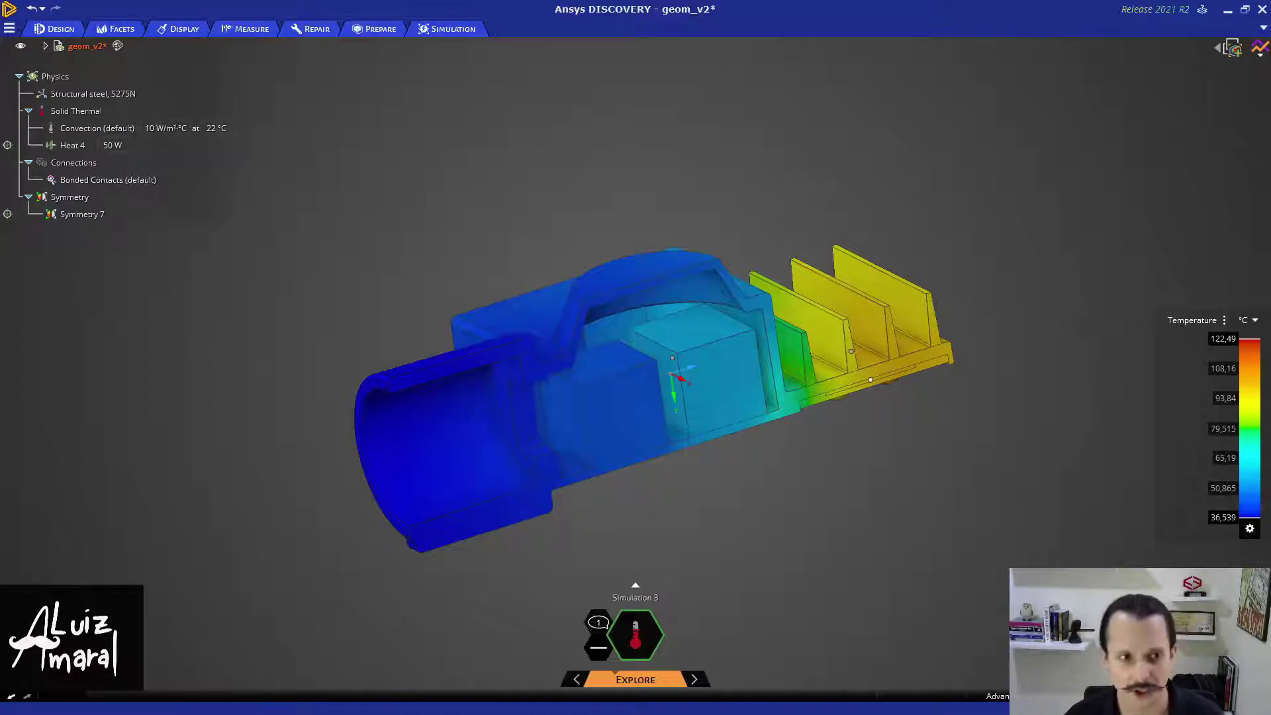
- Check the default 10 W/m²°C, 22 °C convection, then open the monitors showing 122.49 °C maximum
{"action": "left_click", "coordinate": [106, 127]}
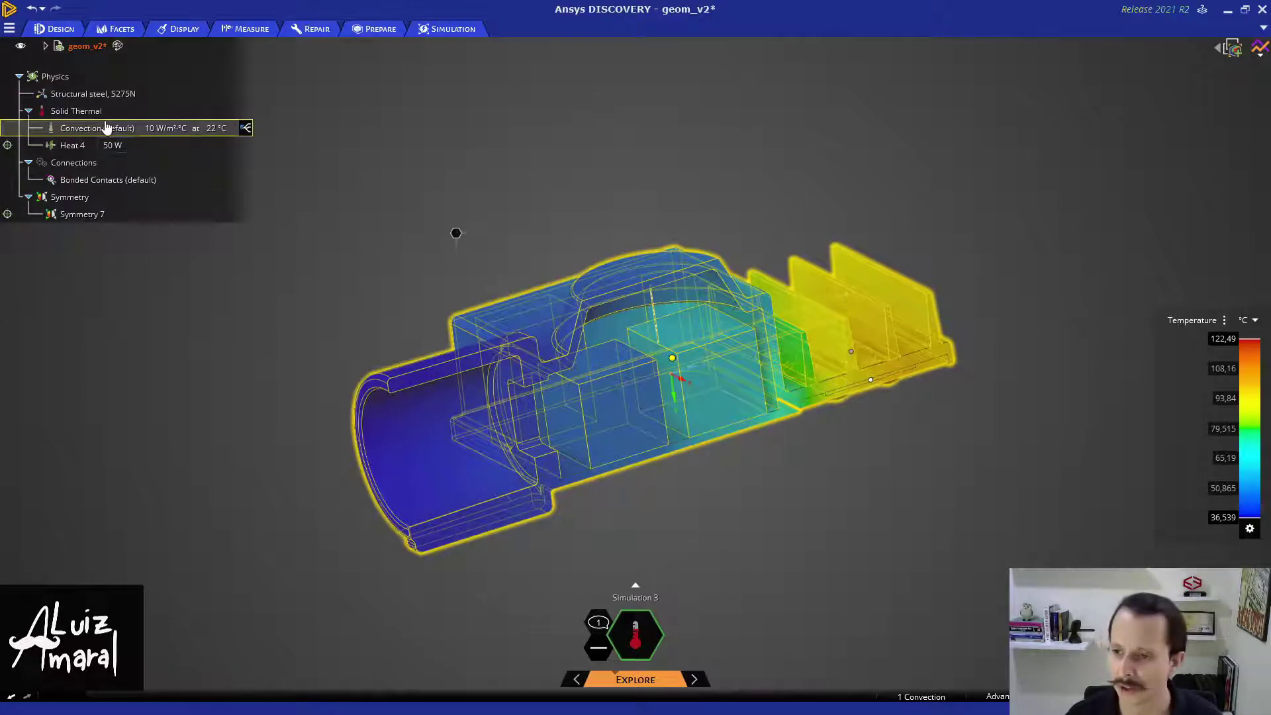
{"action": "left_click", "coordinate": [508, 168]}
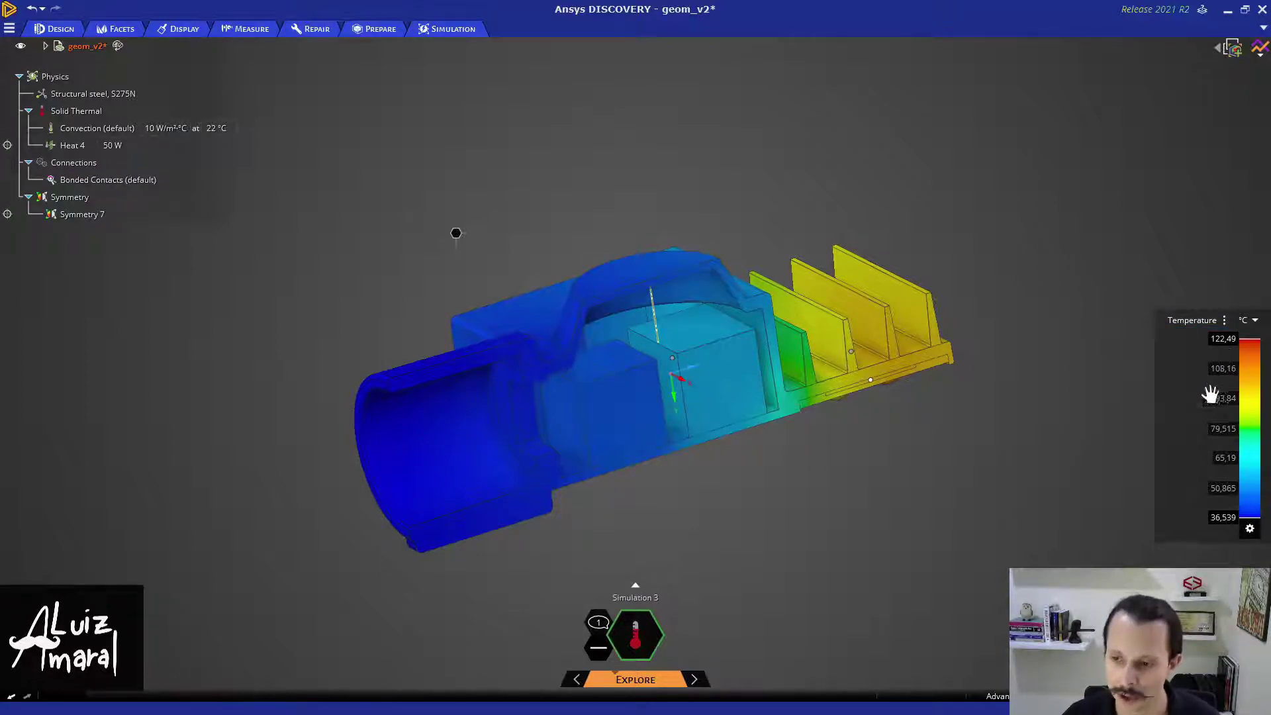
{"action": "left_click", "coordinate": [1260, 52]}
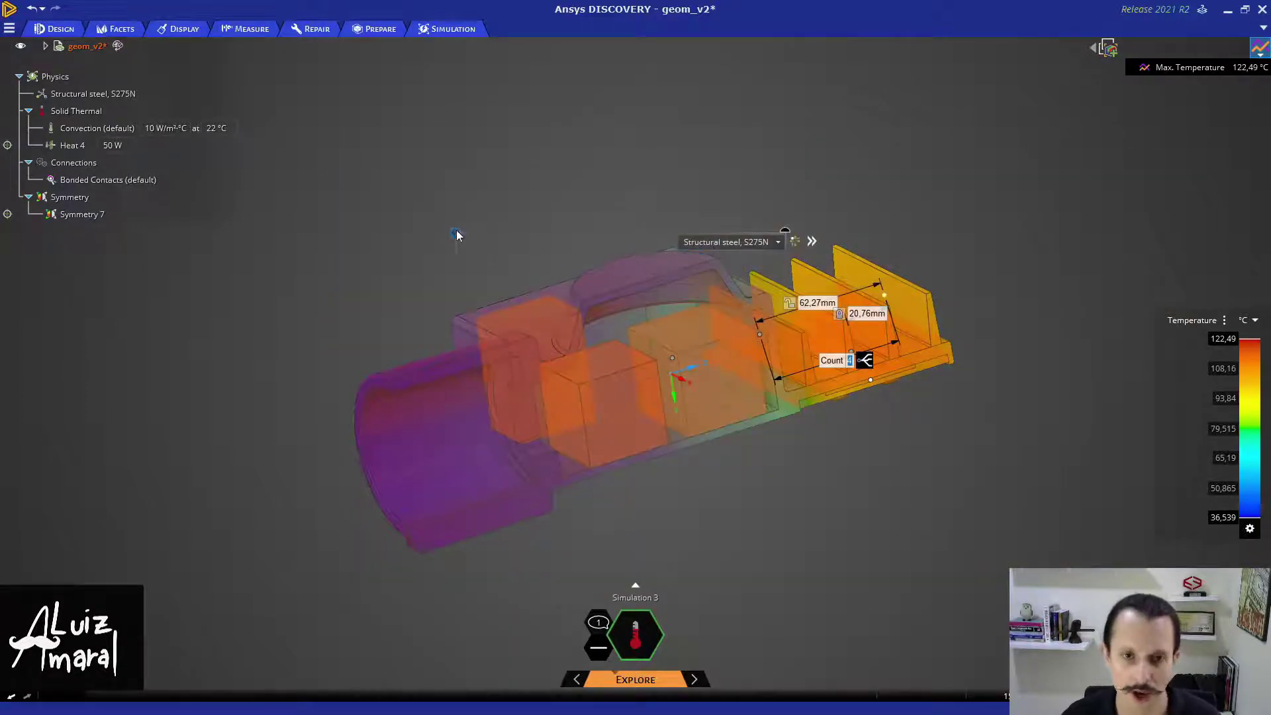
- Add an average temperature monitor, whose chart reads 56.008 °C
{"action": "right_click", "coordinate": [441, 229]}
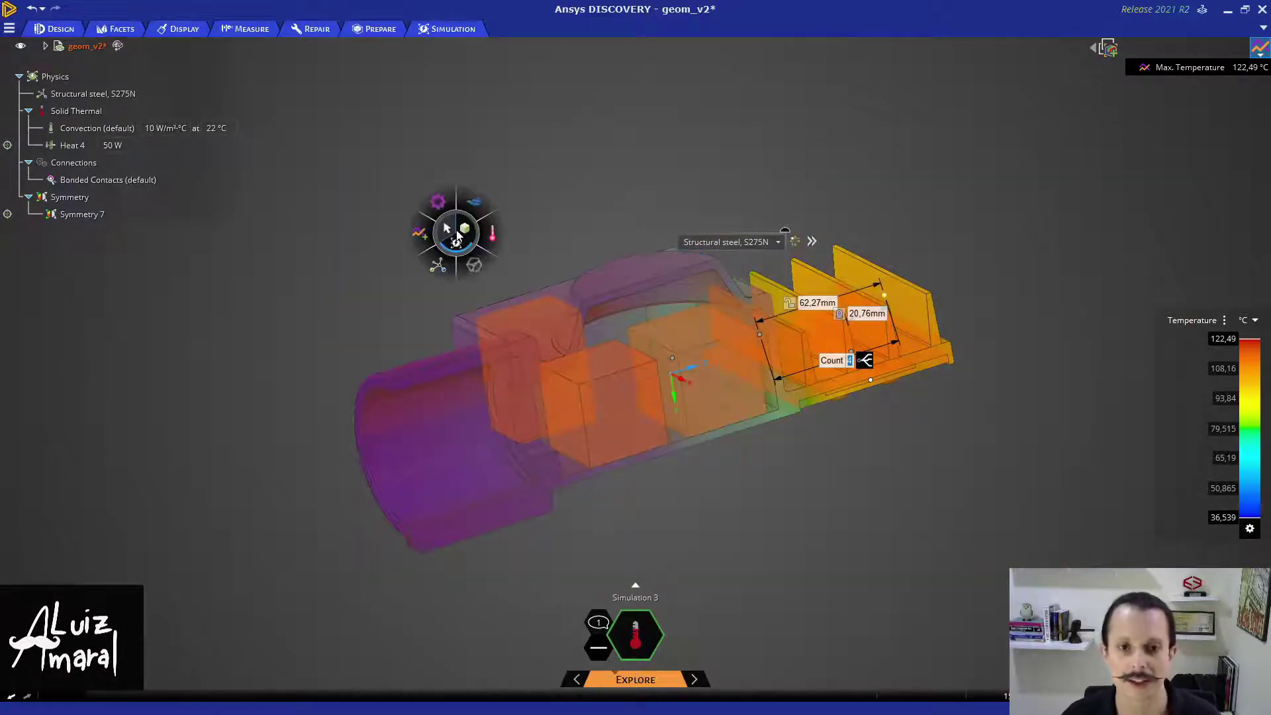
{"action": "left_click", "coordinate": [416, 244]}
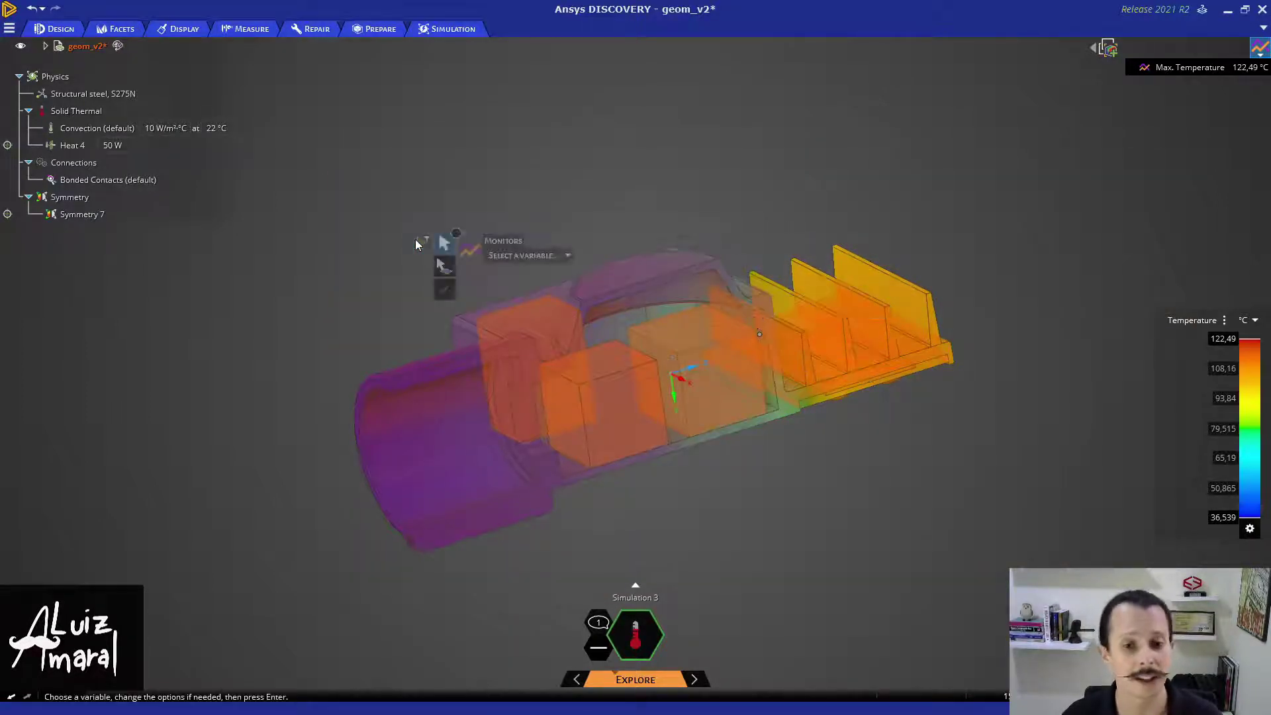
{"action": "left_click", "coordinate": [551, 255]}
{"action": "left_click", "coordinate": [531, 273]}
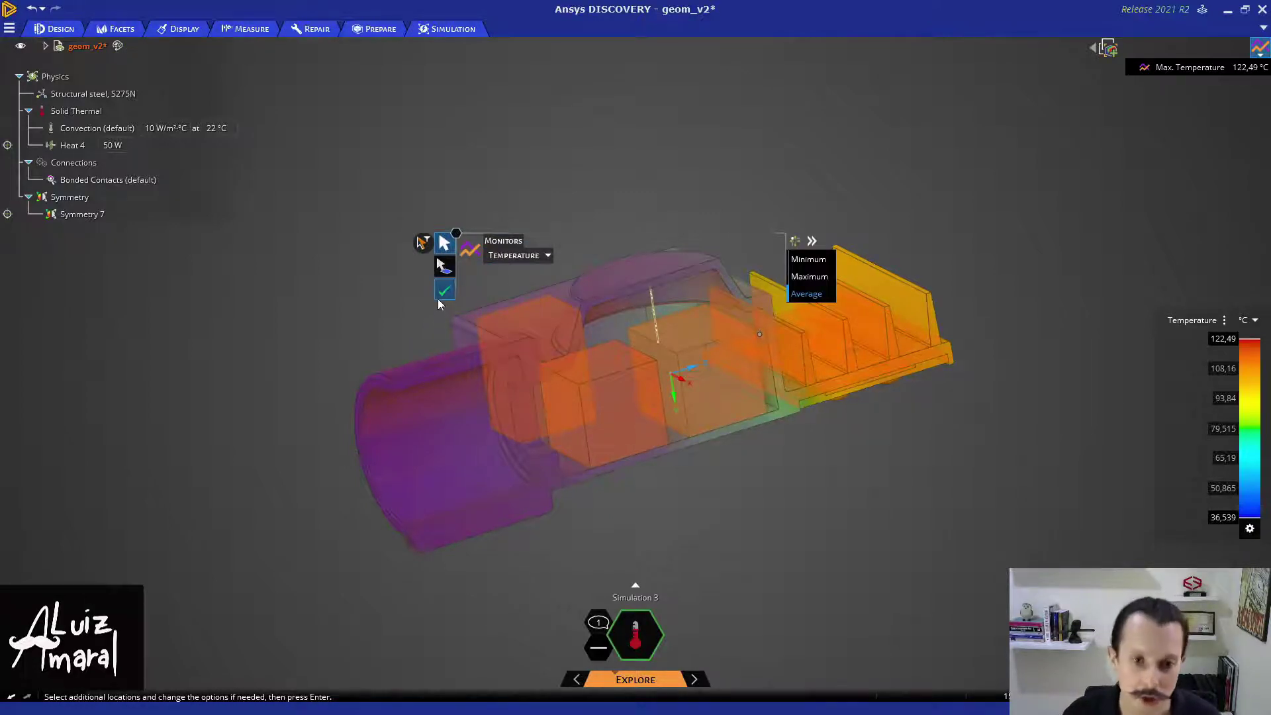
{"action": "left_click", "coordinate": [444, 290]}
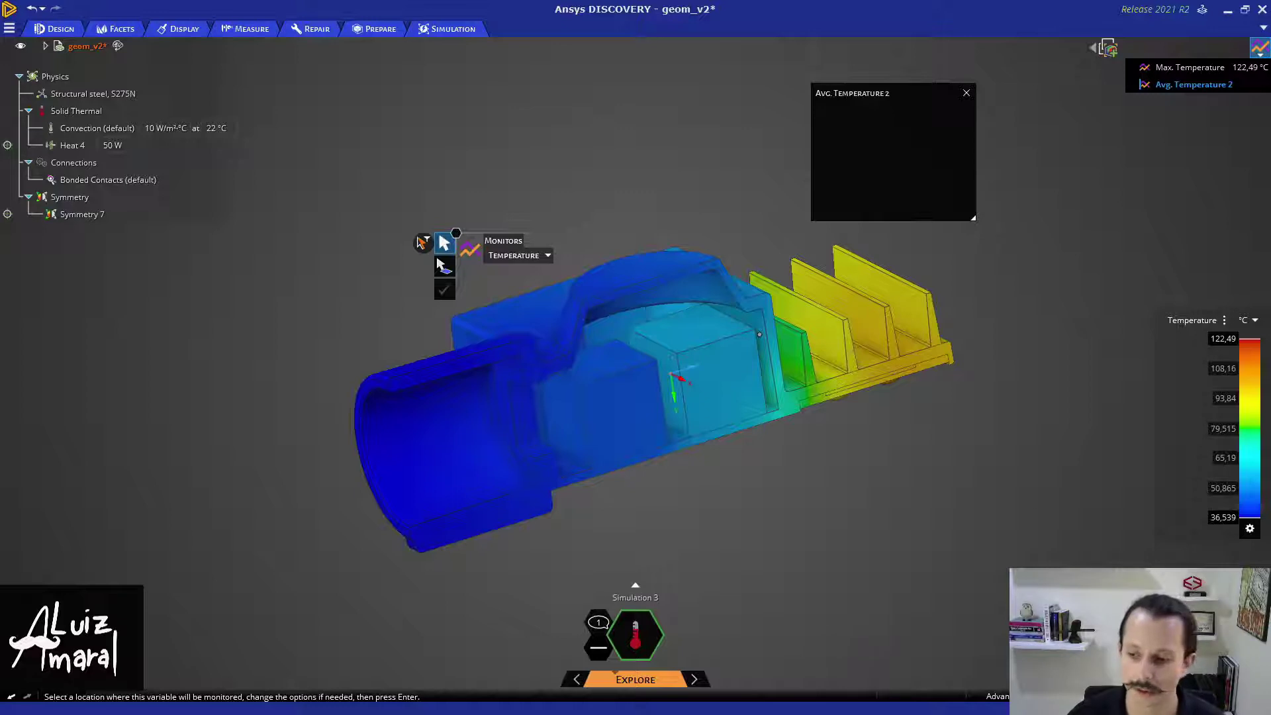
- Select the Structural steel, S275N material and open the list of available materials
{"action": "key", "text": "Escape"}
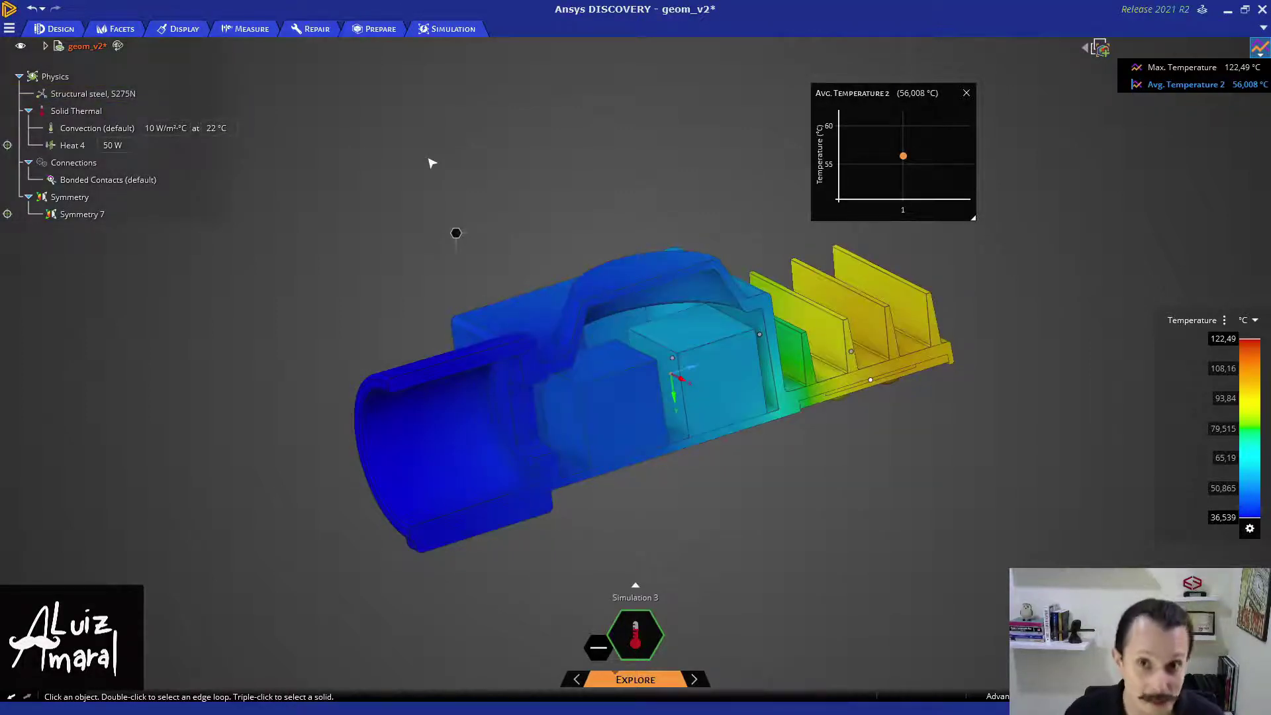
{"action": "left_click", "coordinate": [78, 94]}
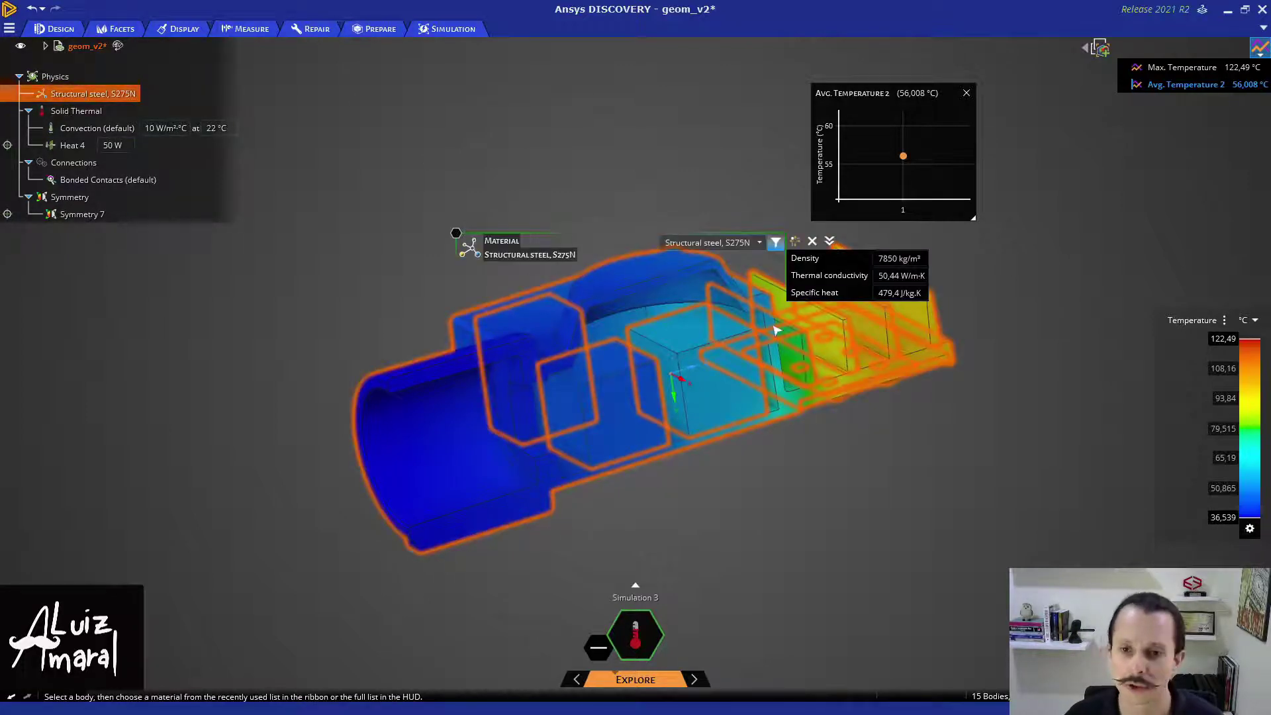
{"action": "left_click", "coordinate": [760, 243]}
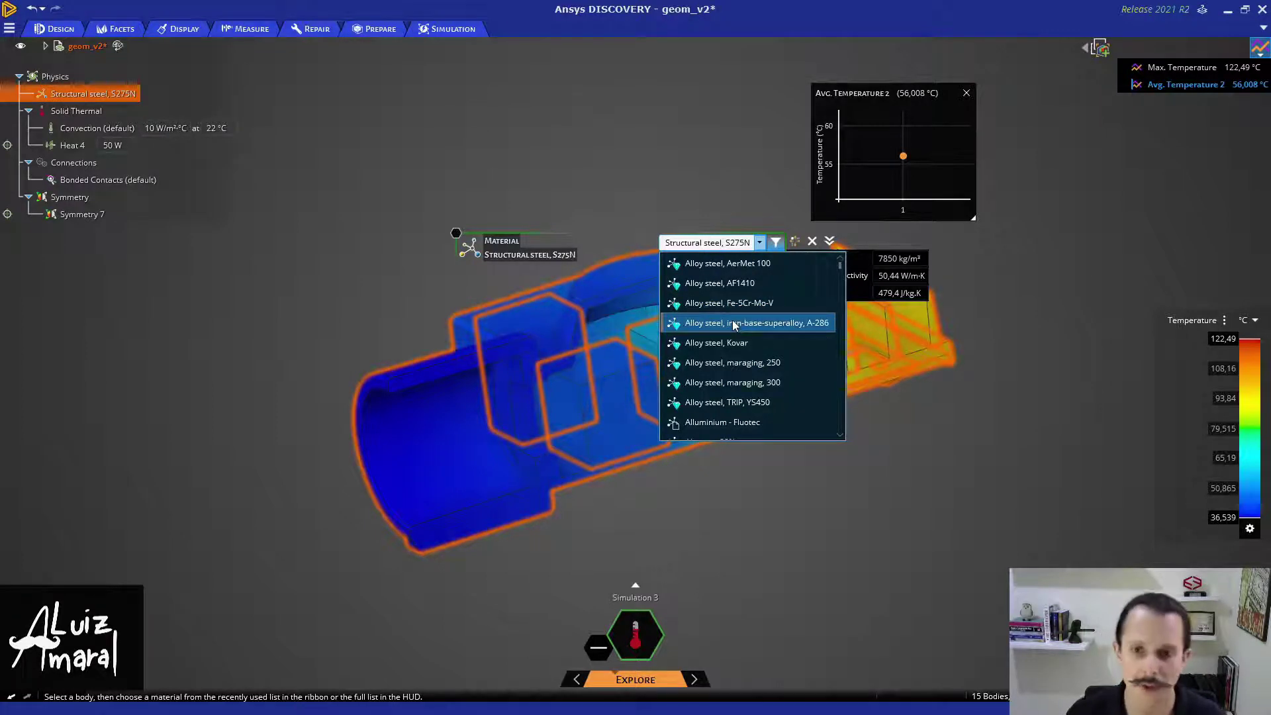
- Switch the housing to Aluminum alloy, wrought, 2618, T6, dropping maximum temperature to 82.847 °C
{"action": "scroll", "coordinate": [707, 325], "scroll_direction": "down", "scroll_amount": 1}
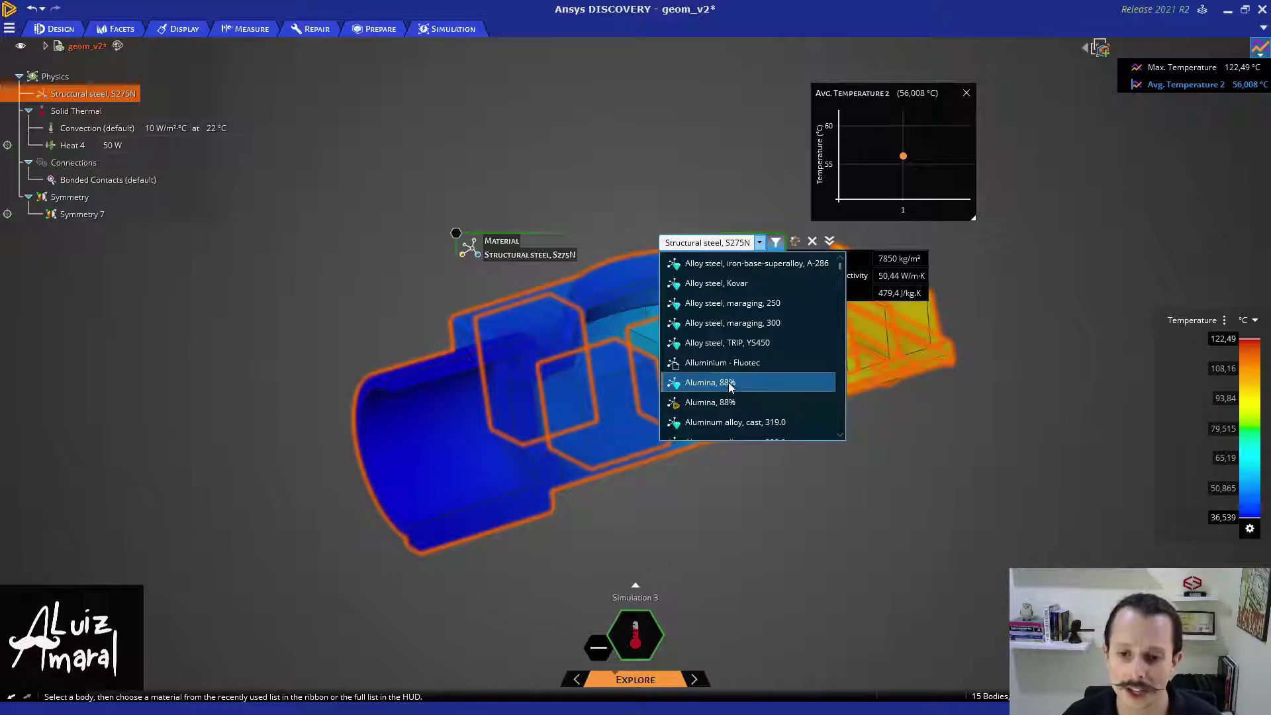
{"action": "scroll", "coordinate": [731, 387], "scroll_direction": "down", "scroll_amount": 5}
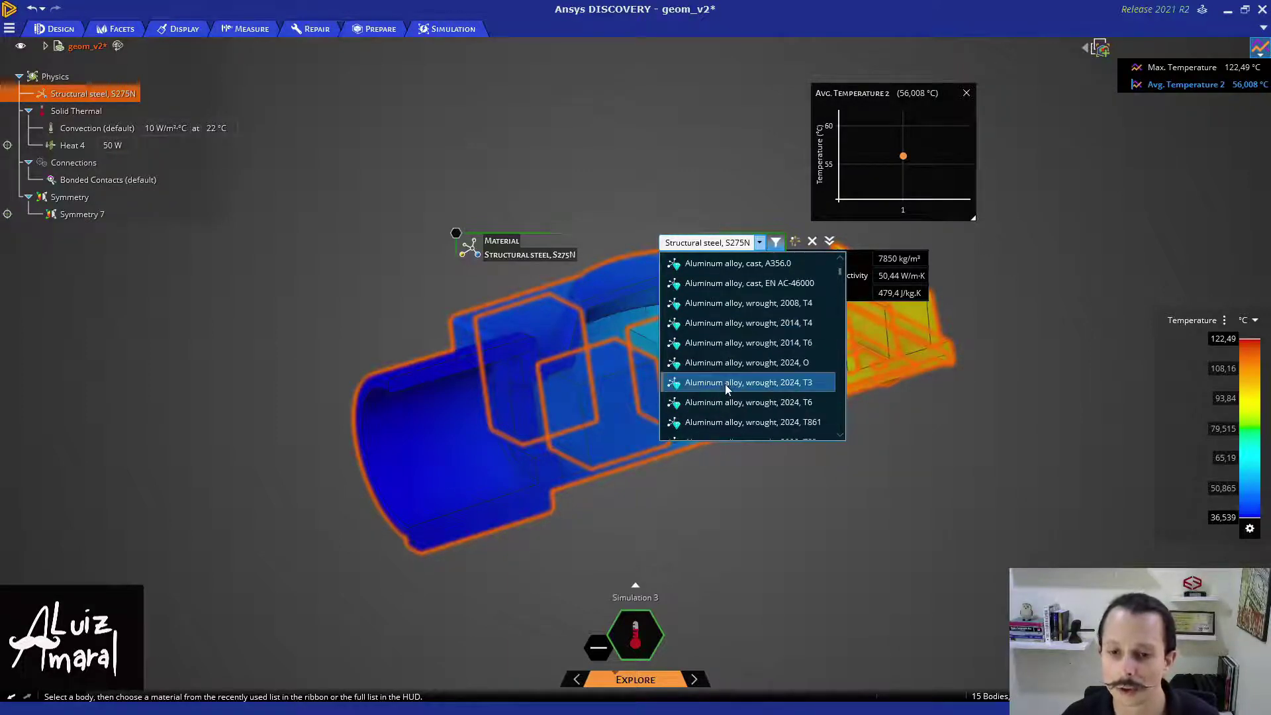
{"action": "scroll", "coordinate": [725, 384], "scroll_direction": "down", "scroll_amount": 2}
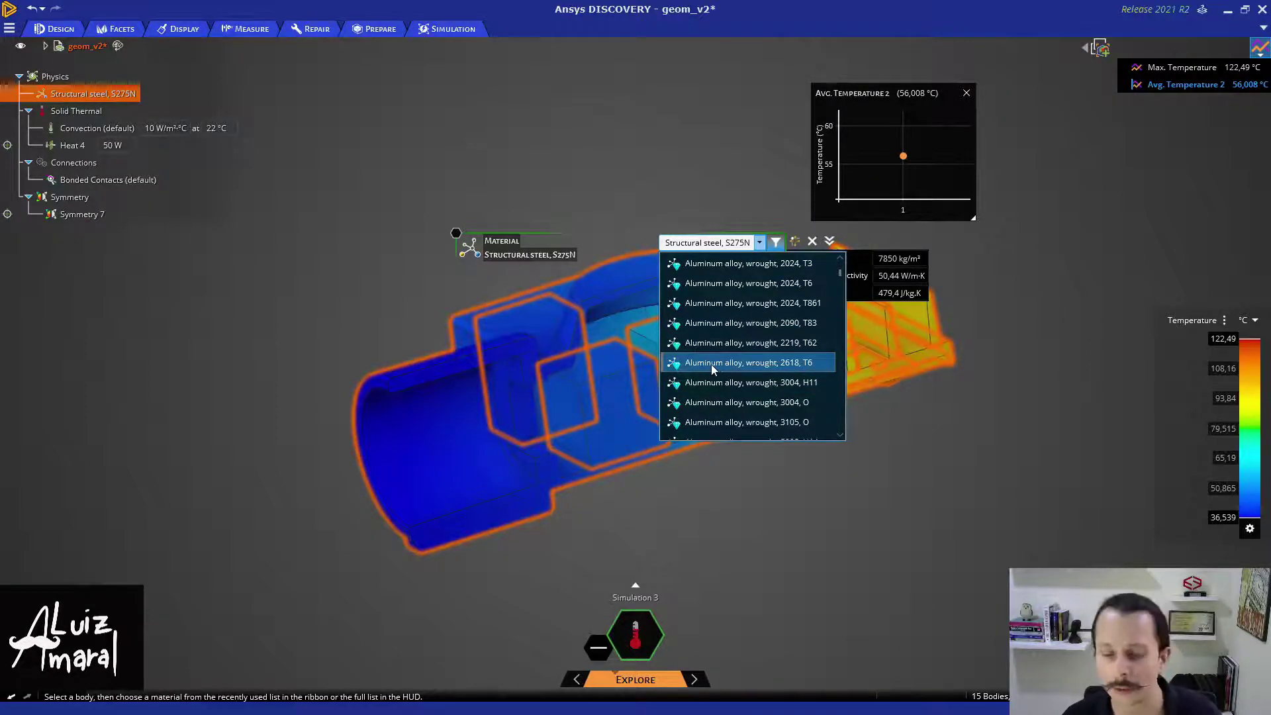
{"action": "left_click", "coordinate": [711, 364]}
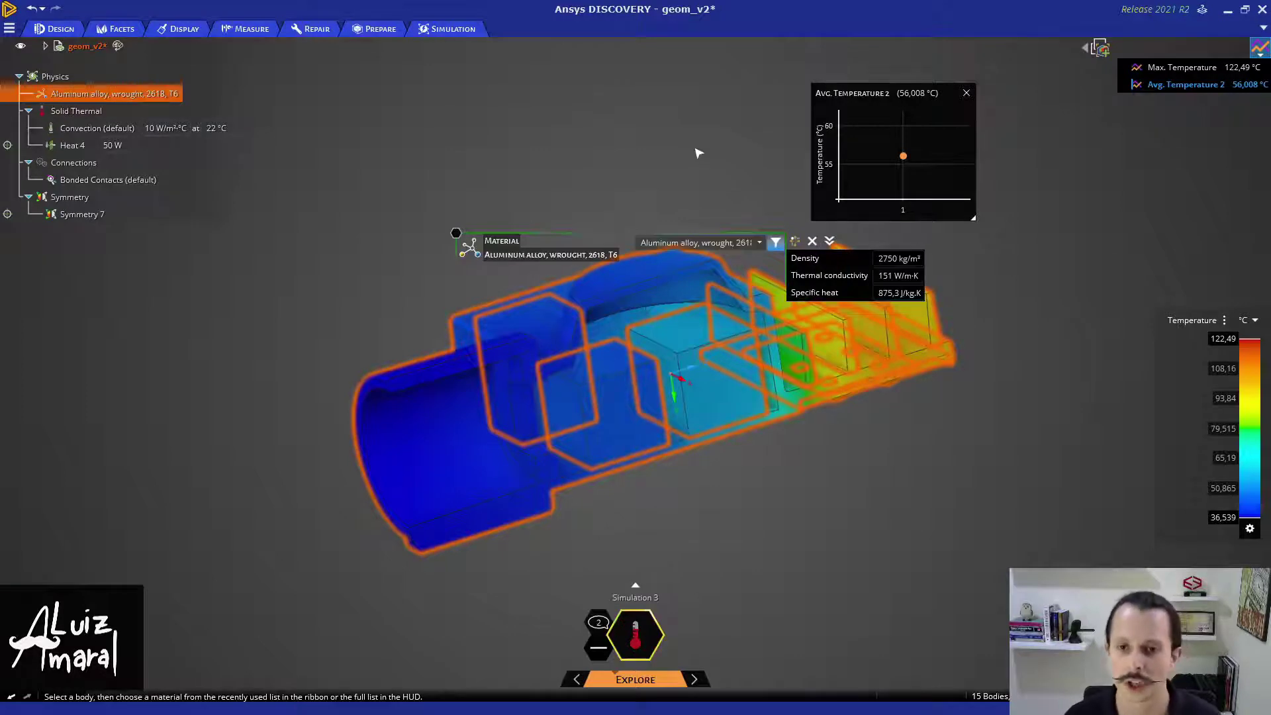
{"action": "left_click", "coordinate": [761, 242]}
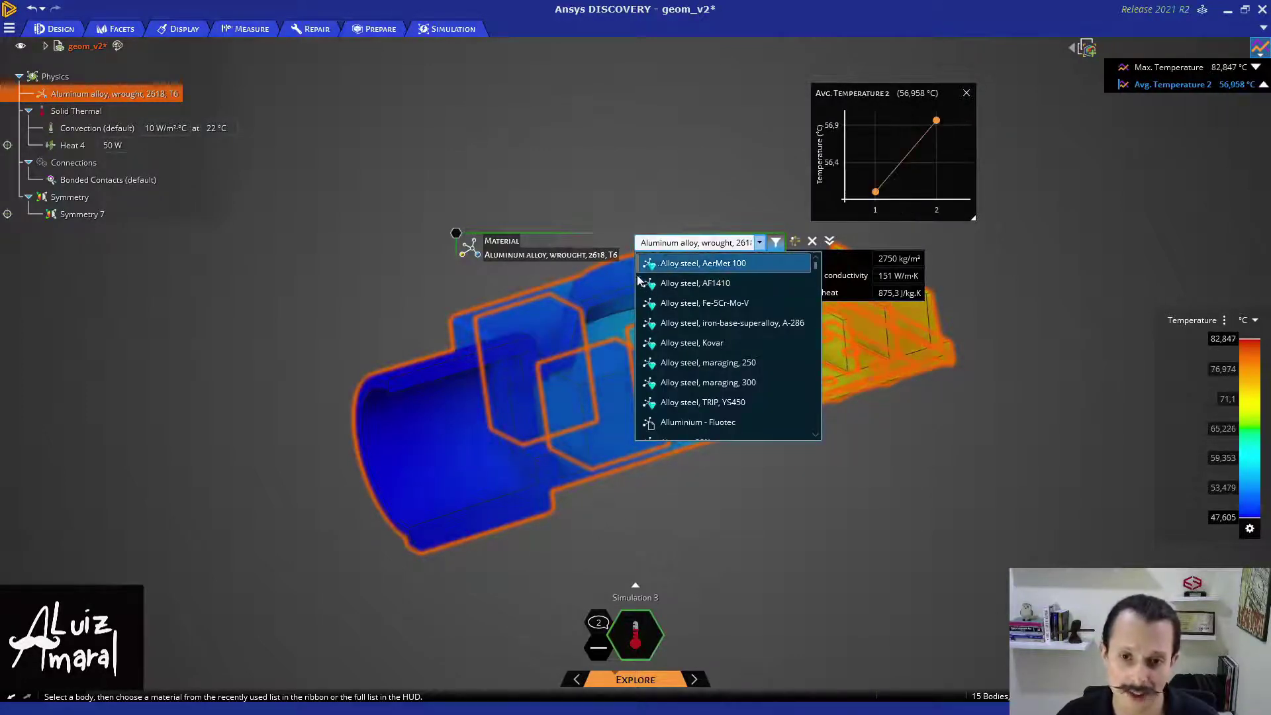
{"action": "left_click", "coordinate": [645, 175]}
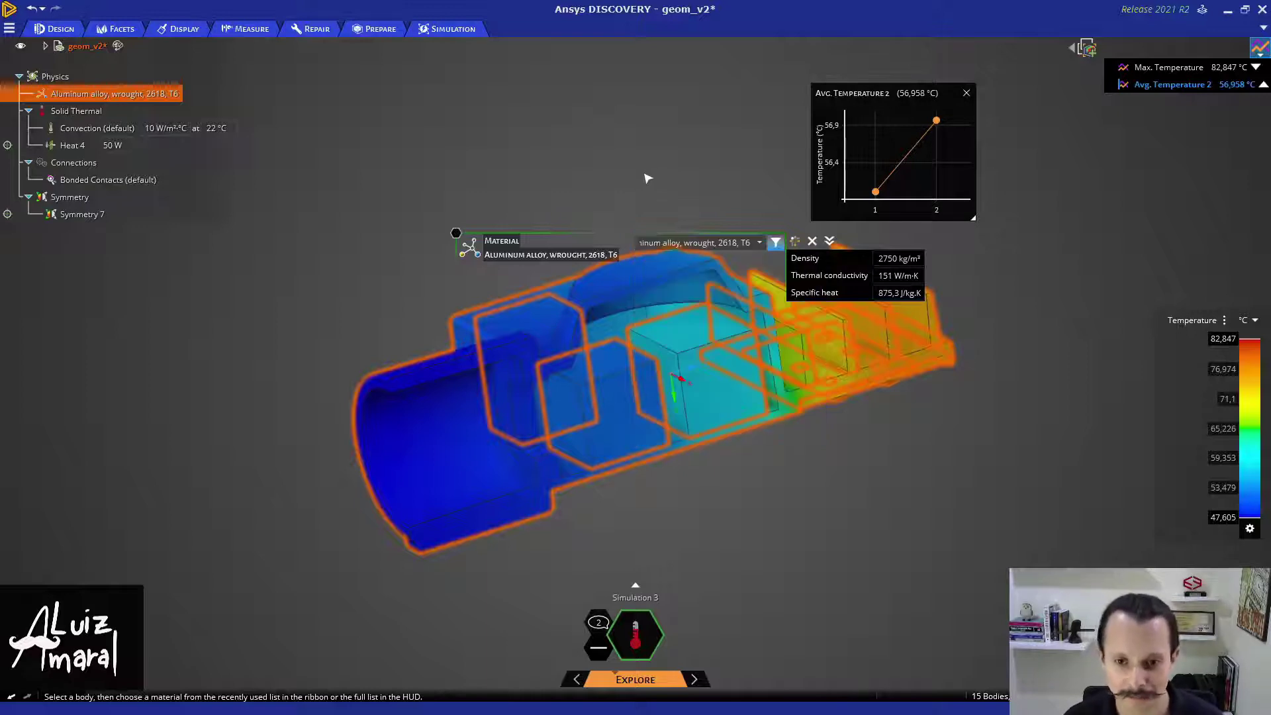
{"action": "left_click", "coordinate": [644, 174]}
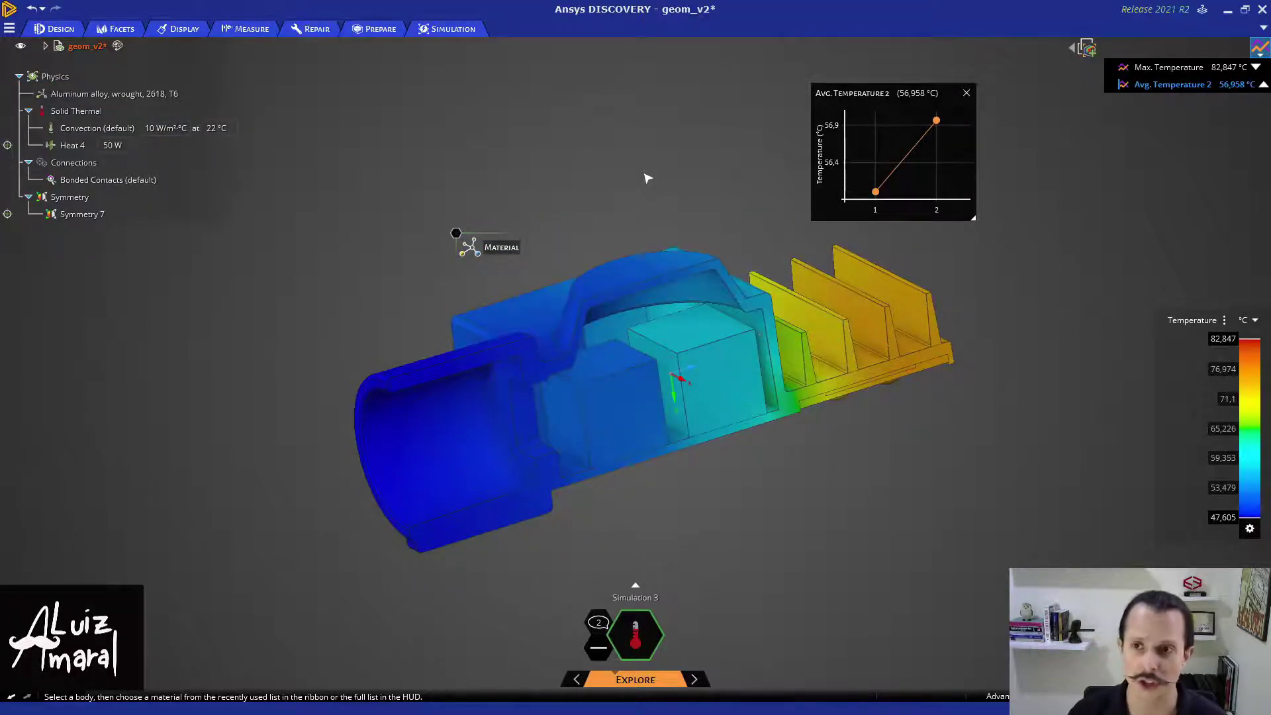
- Open the Max. Temperature chart and move it clear of the average temperature chart
{"action": "left_click", "coordinate": [1169, 67]}
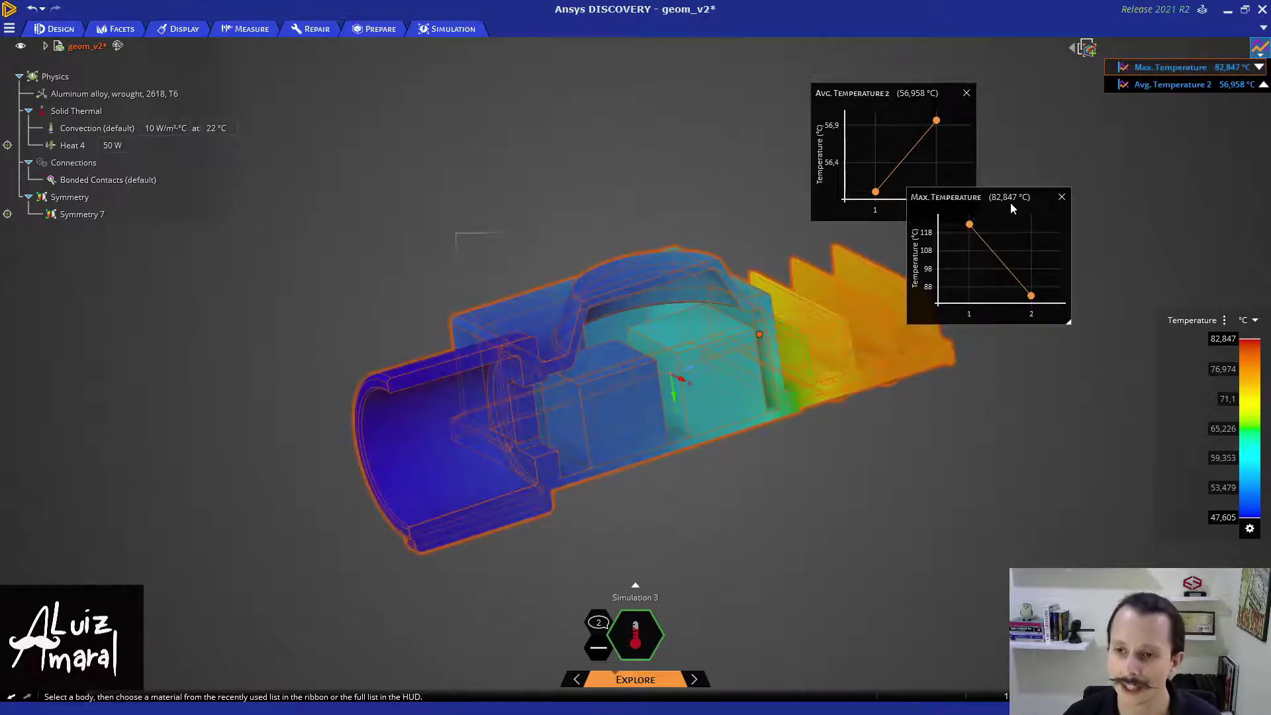
{"action": "left_click_drag", "start_coordinate": [1010, 202], "coordinate": [1073, 270]}
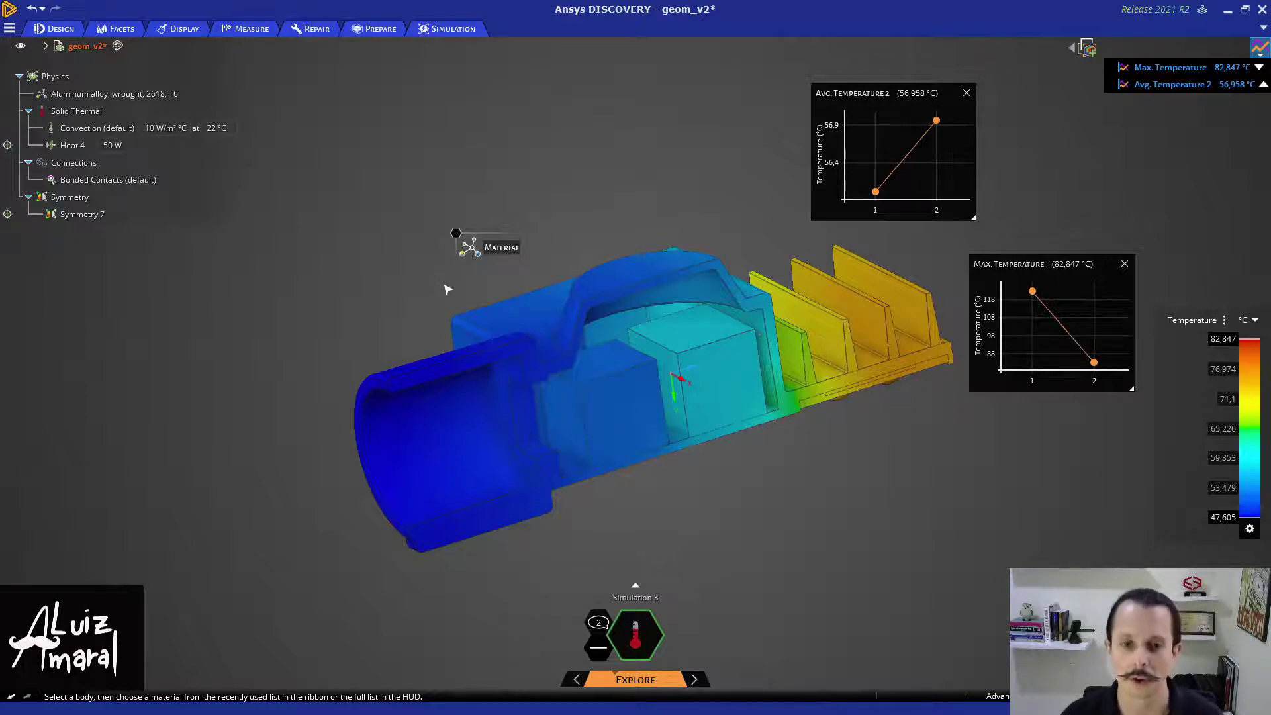
- Add a Mass monitor with its own chart reading 1.4715 kg
{"action": "right_click", "coordinate": [455, 240]}
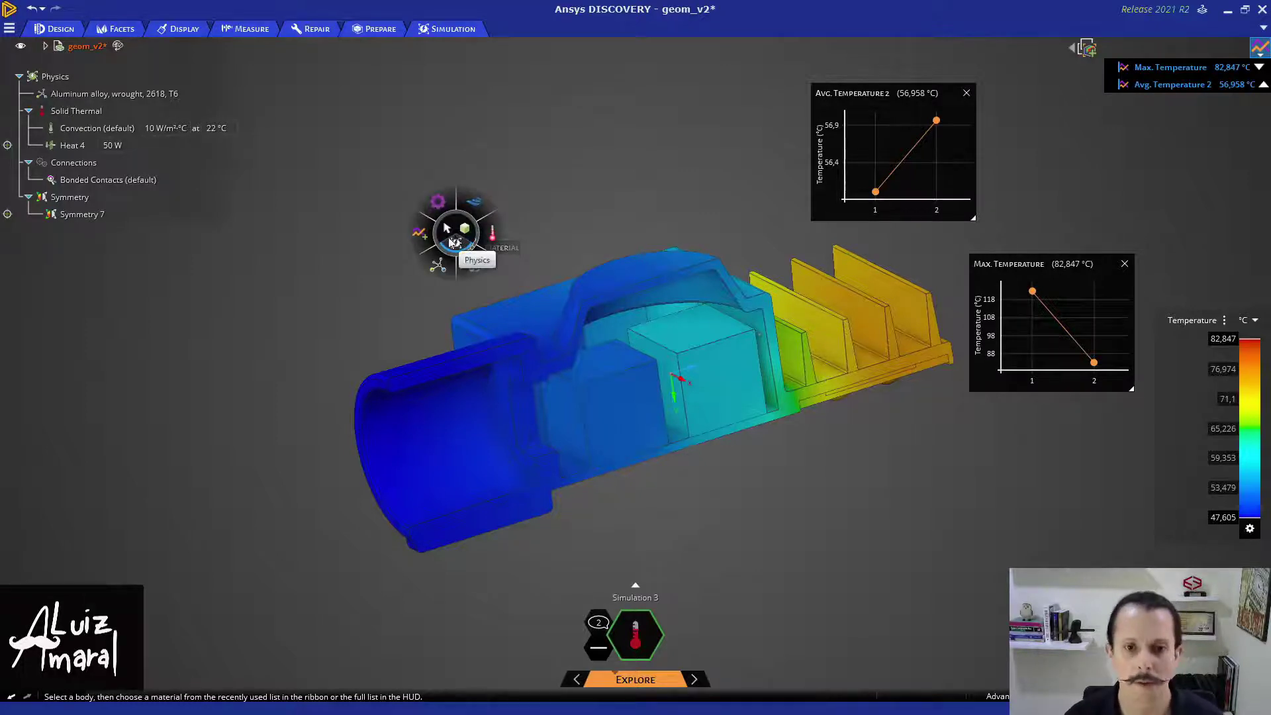
{"action": "left_click", "coordinate": [418, 233]}
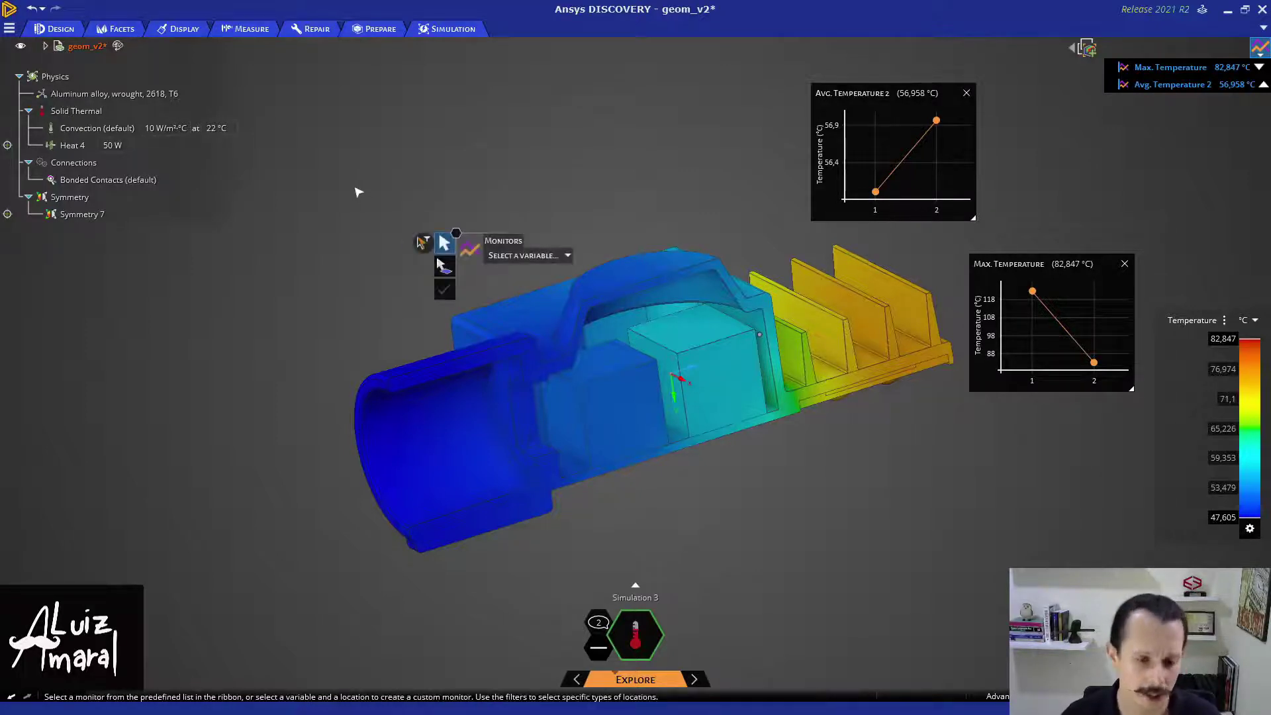
{"action": "left_click", "coordinate": [563, 256]}
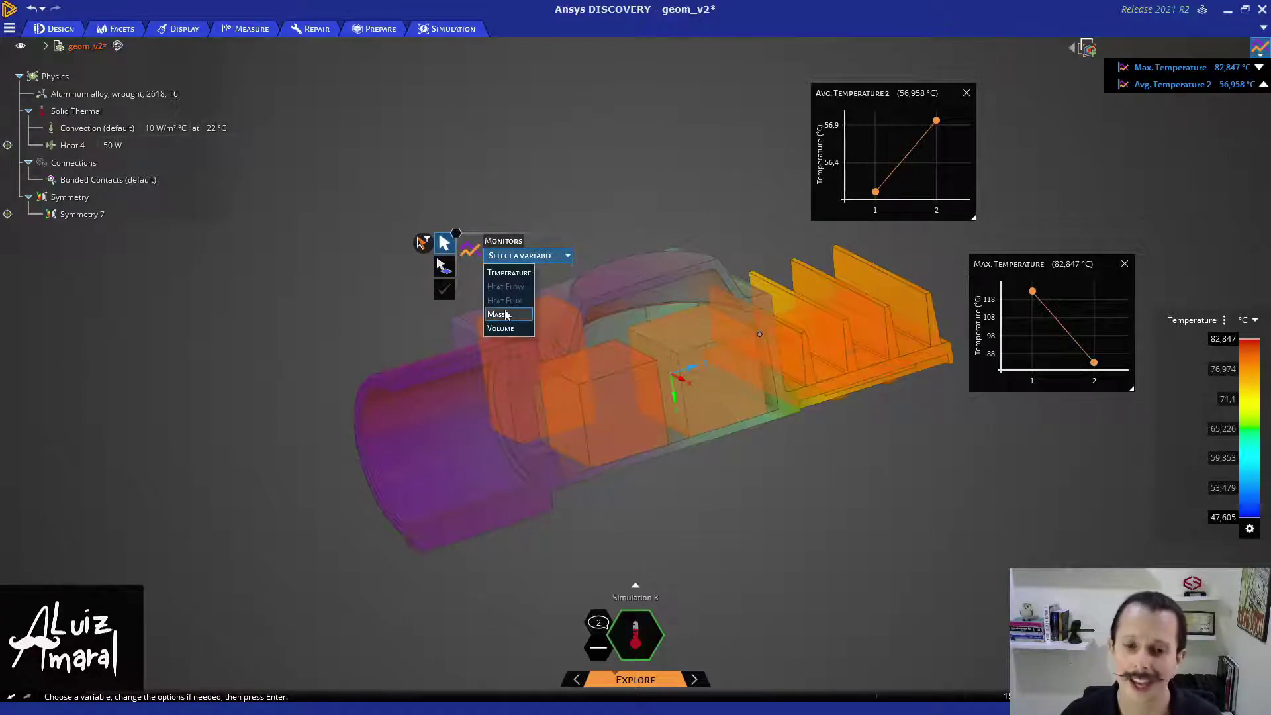
{"action": "left_click", "coordinate": [496, 315]}
{"action": "left_click", "coordinate": [445, 292]}
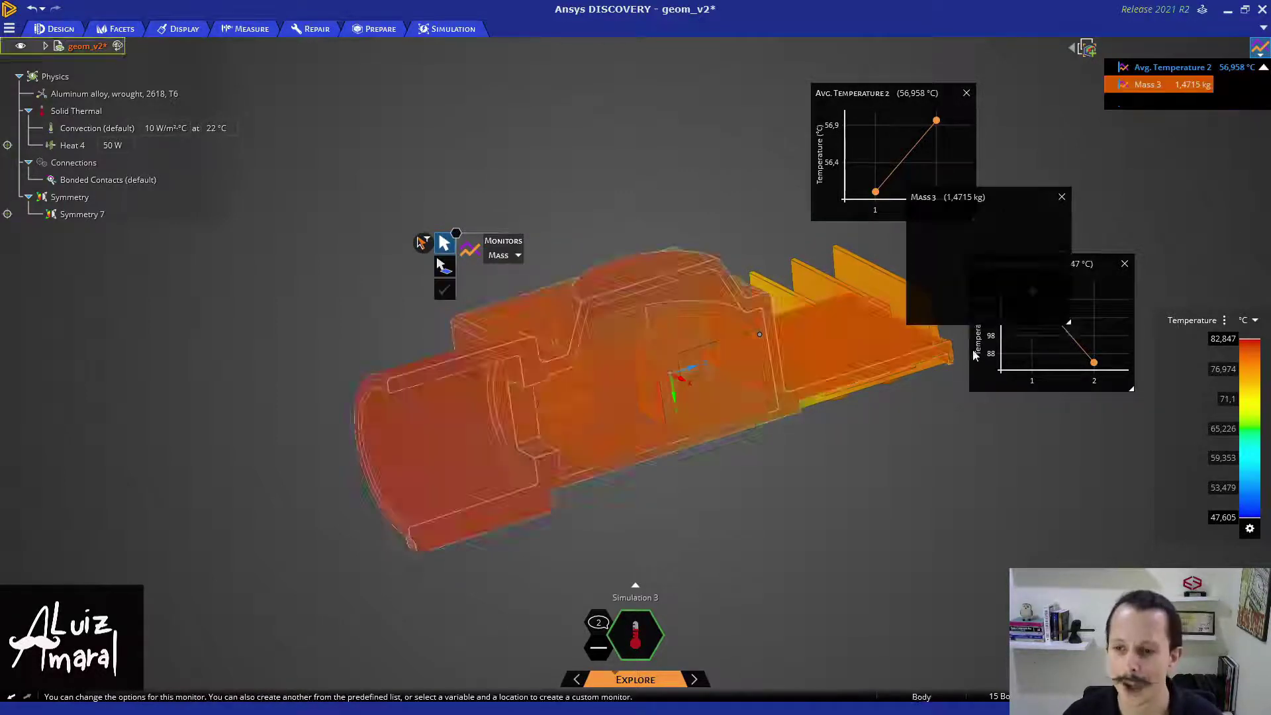
{"action": "left_click", "coordinate": [663, 206]}
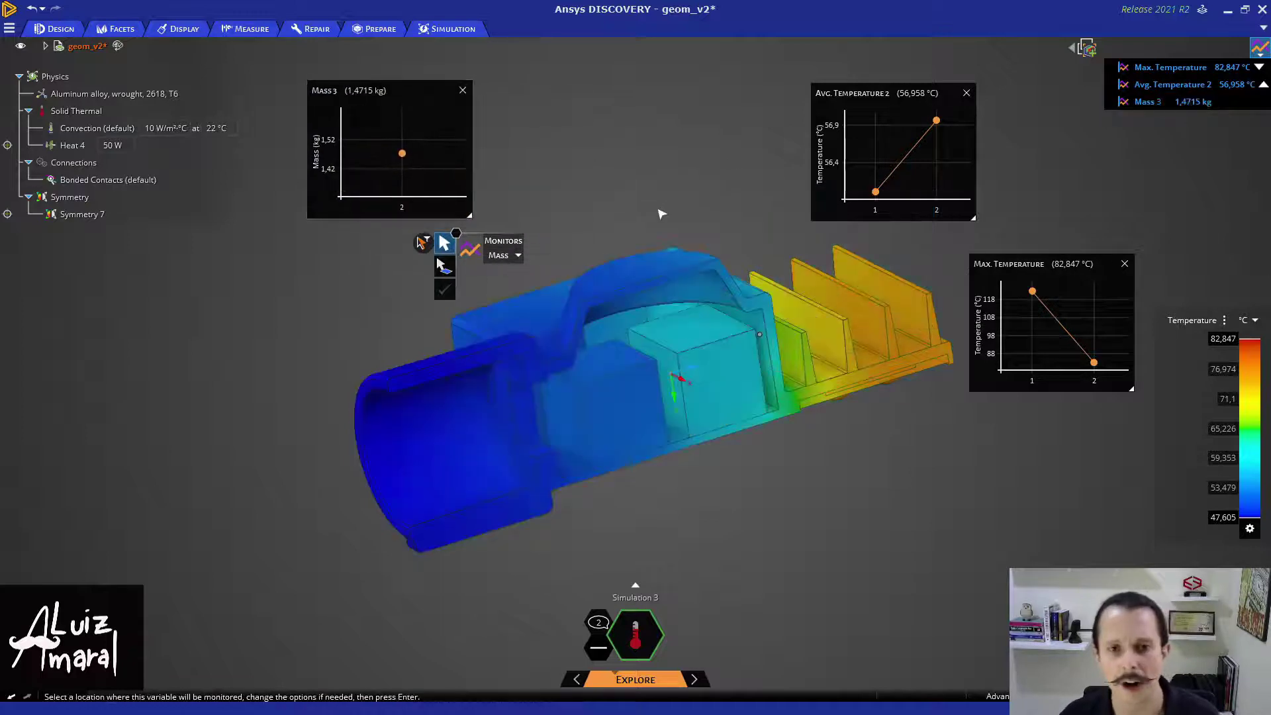
{"action": "key", "text": "Escape"}
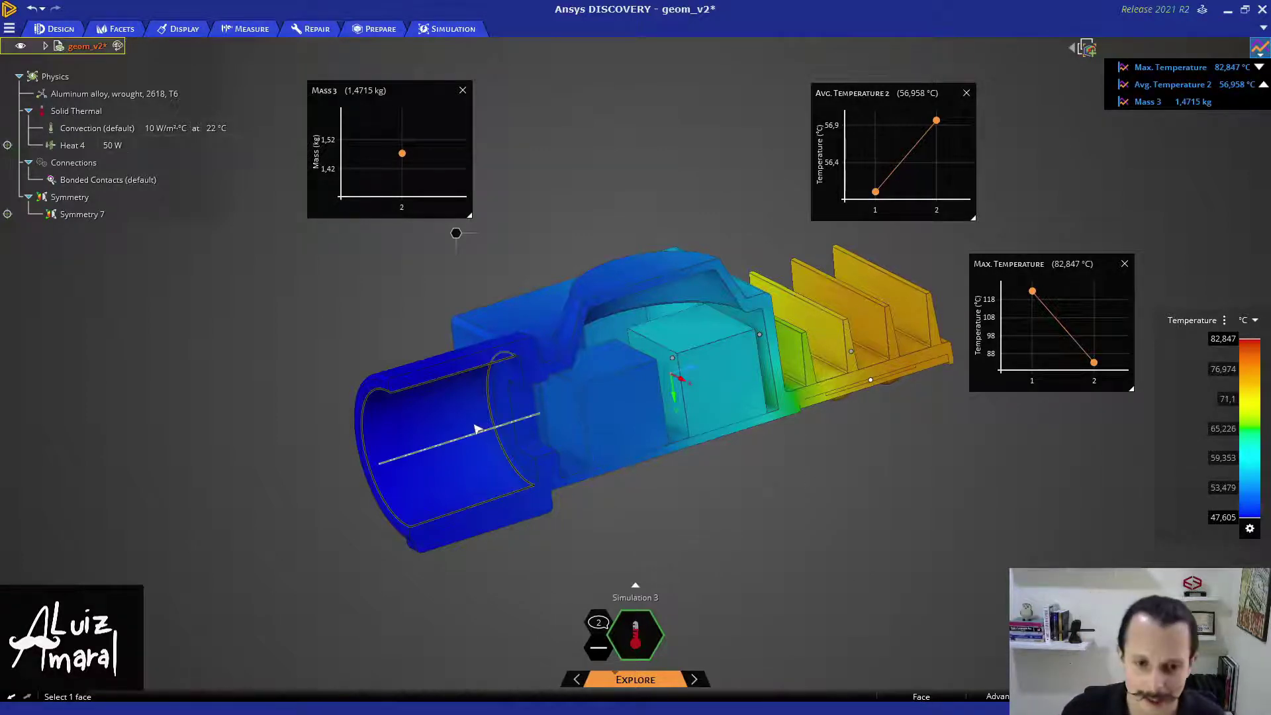
- Pull the ring face inside the cylinder by 1 mm, reducing mass to 1.4685 kg
{"action": "left_click", "coordinate": [502, 411]}
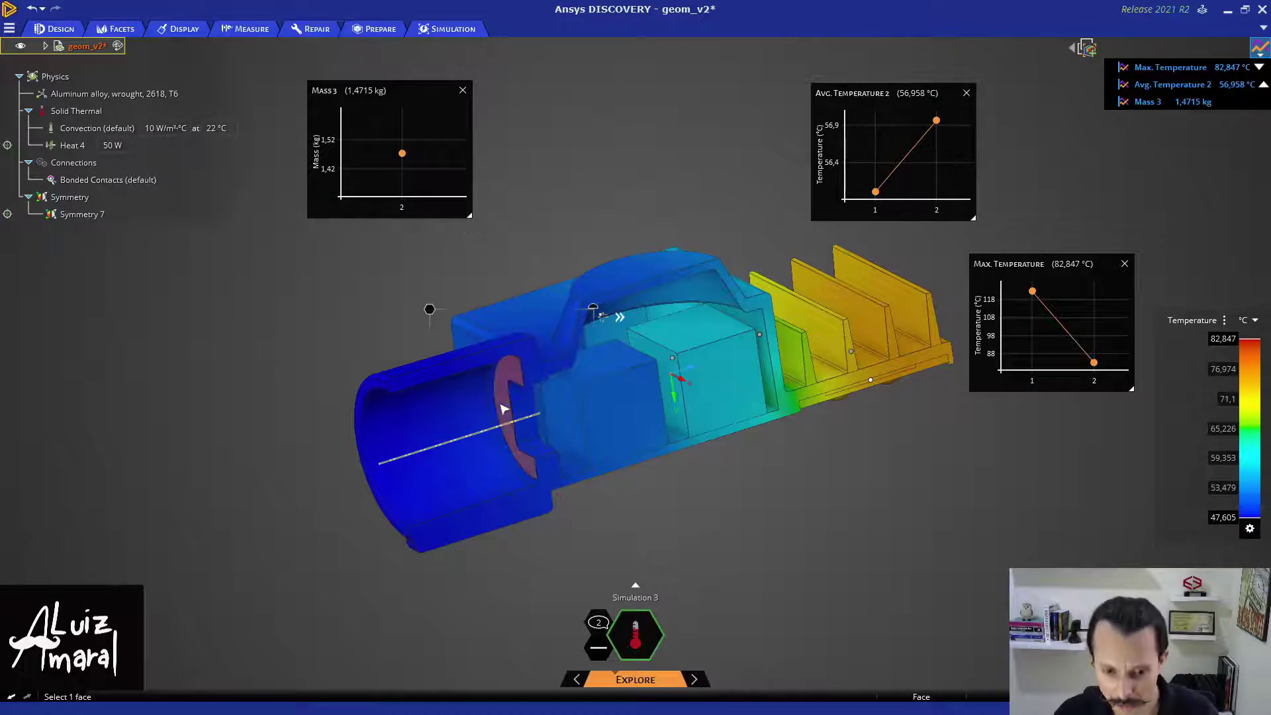
{"action": "key", "text": "p"}
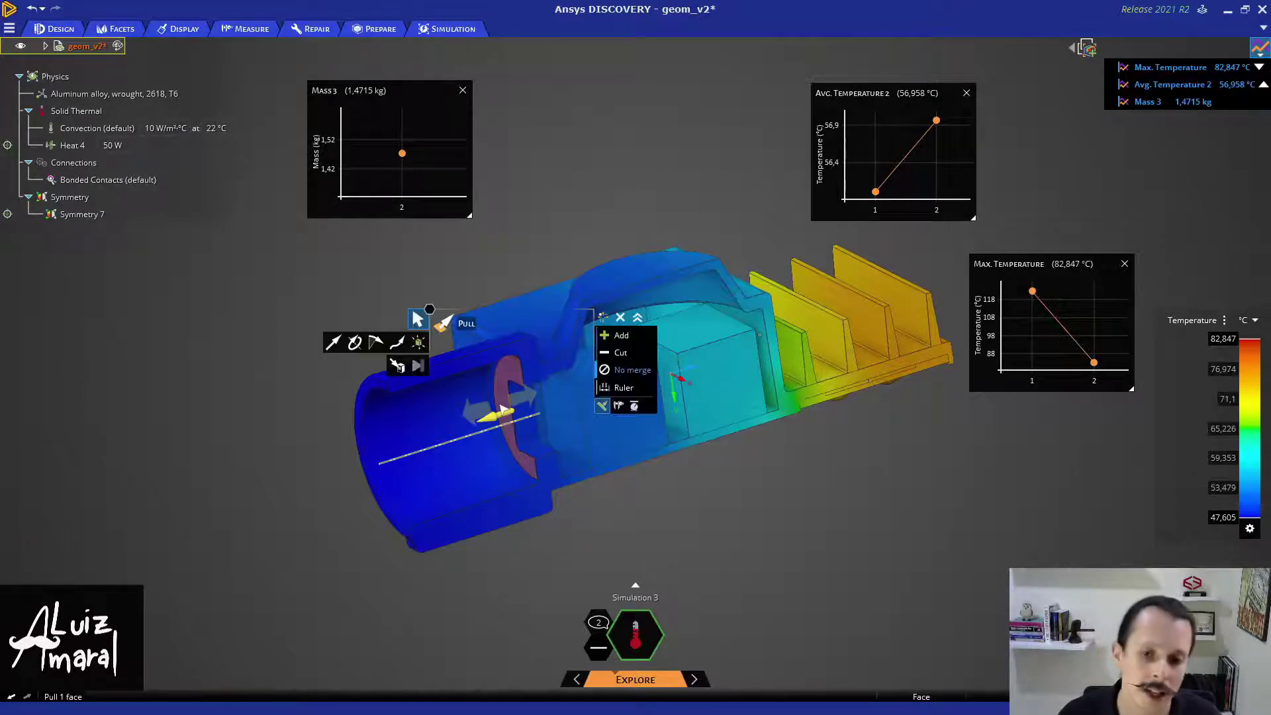
{"action": "left_click_drag", "start_coordinate": [501, 410], "coordinate": [507, 410]}
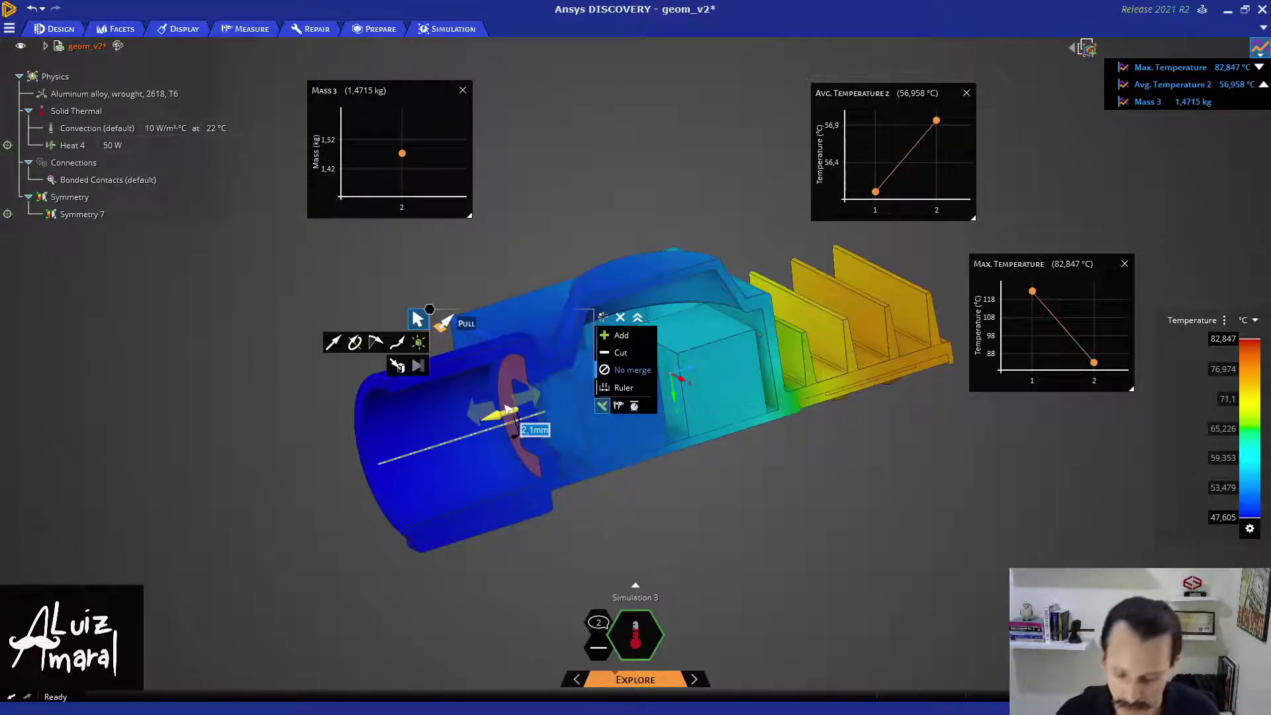
{"action": "type", "text": "1"}
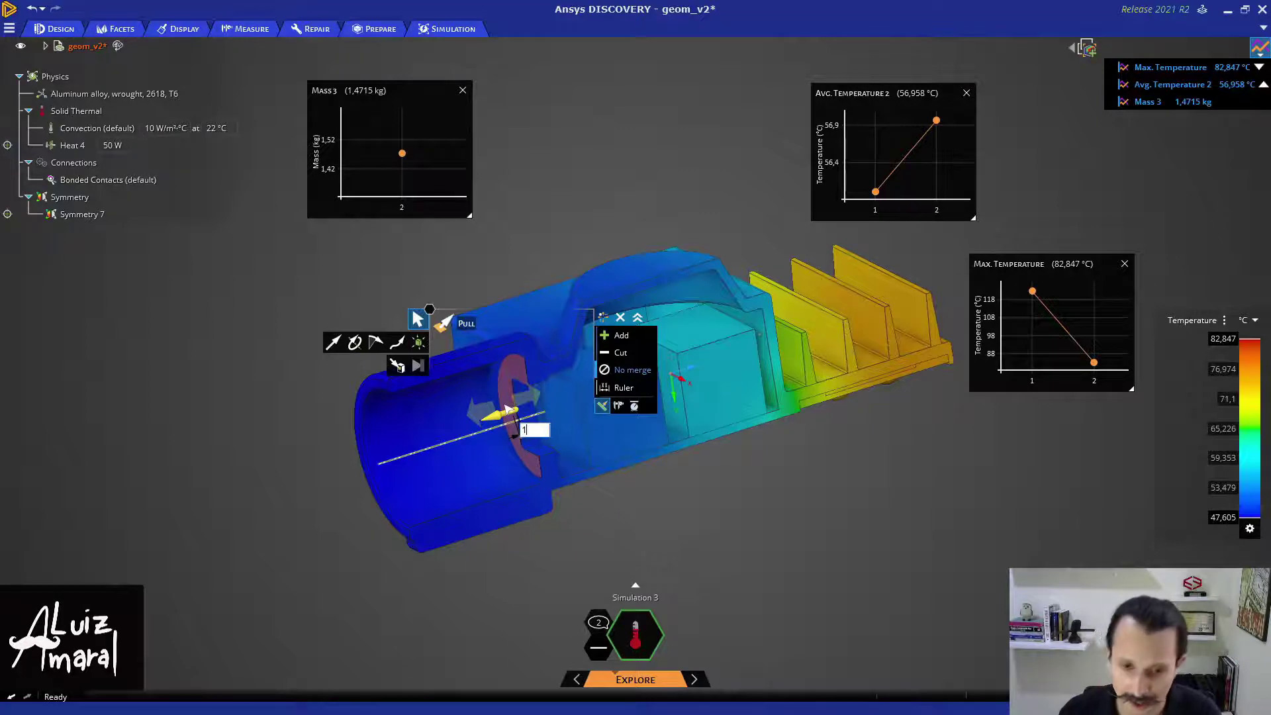
{"action": "key", "text": "Return"}
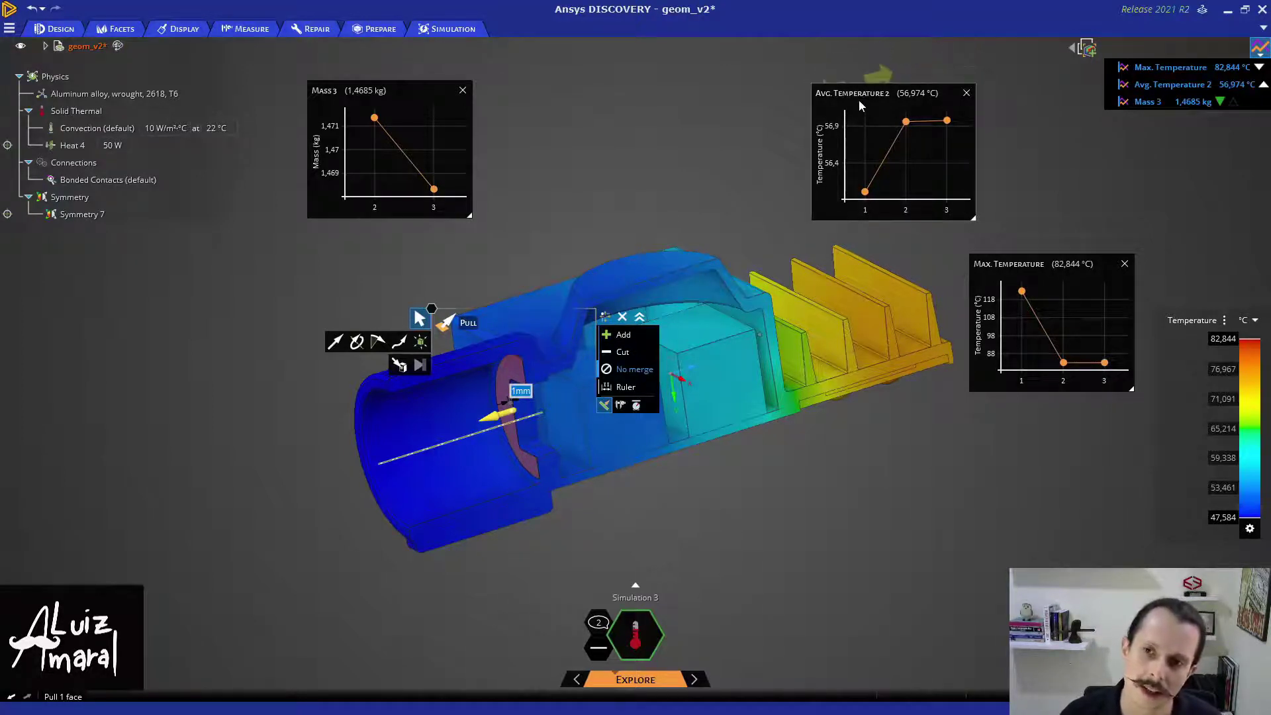
{"action": "left_click_drag", "start_coordinate": [859, 99], "coordinate": [836, 91]}
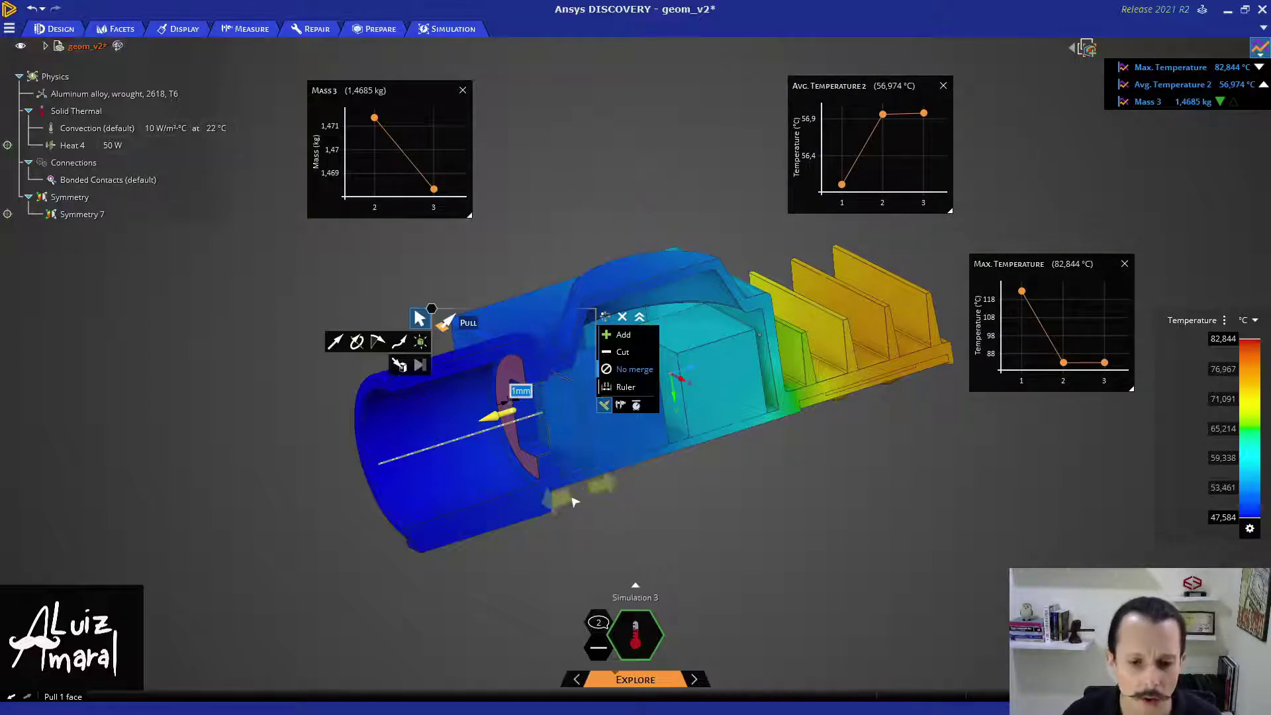
- Pull the next internal face up to the adjoining upper face, cutting mass to 1.4661 kg
{"action": "left_click", "coordinate": [540, 461]}
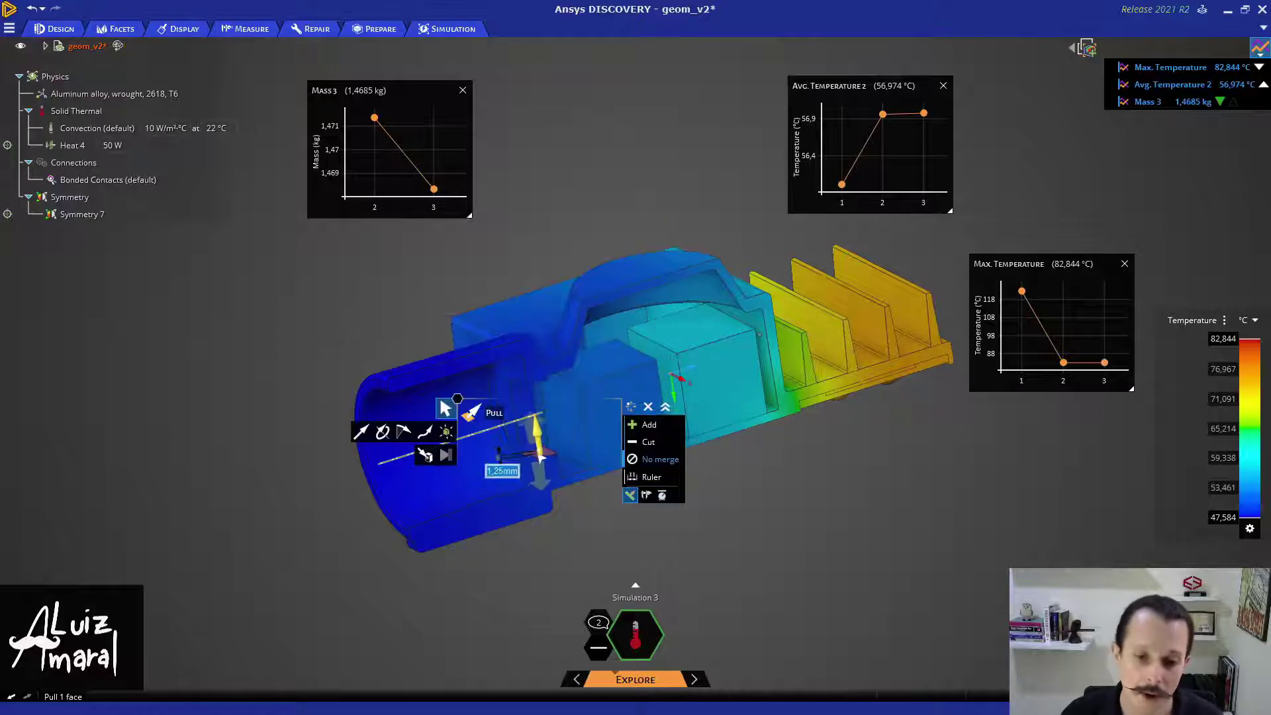
{"action": "left_click_drag", "start_coordinate": [541, 461], "coordinate": [541, 462]}
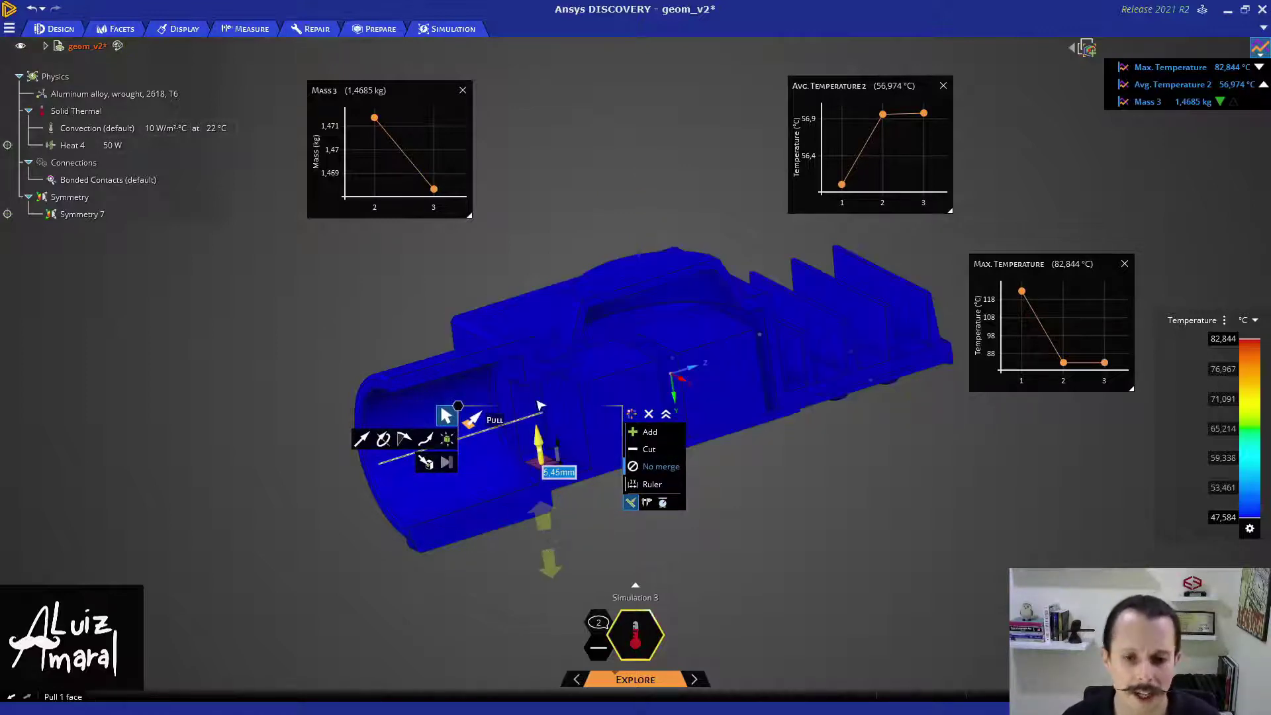
{"action": "mouse_move", "coordinate": [537, 371]}
{"action": "middle_mouse_down"}
{"action": "mouse_move", "coordinate": [516, 354]}
{"action": "mouse_move", "coordinate": [521, 374]}
{"action": "middle_mouse_up"}
{"action": "scroll", "coordinate": [523, 364], "scroll_direction": "up", "scroll_amount": 4}
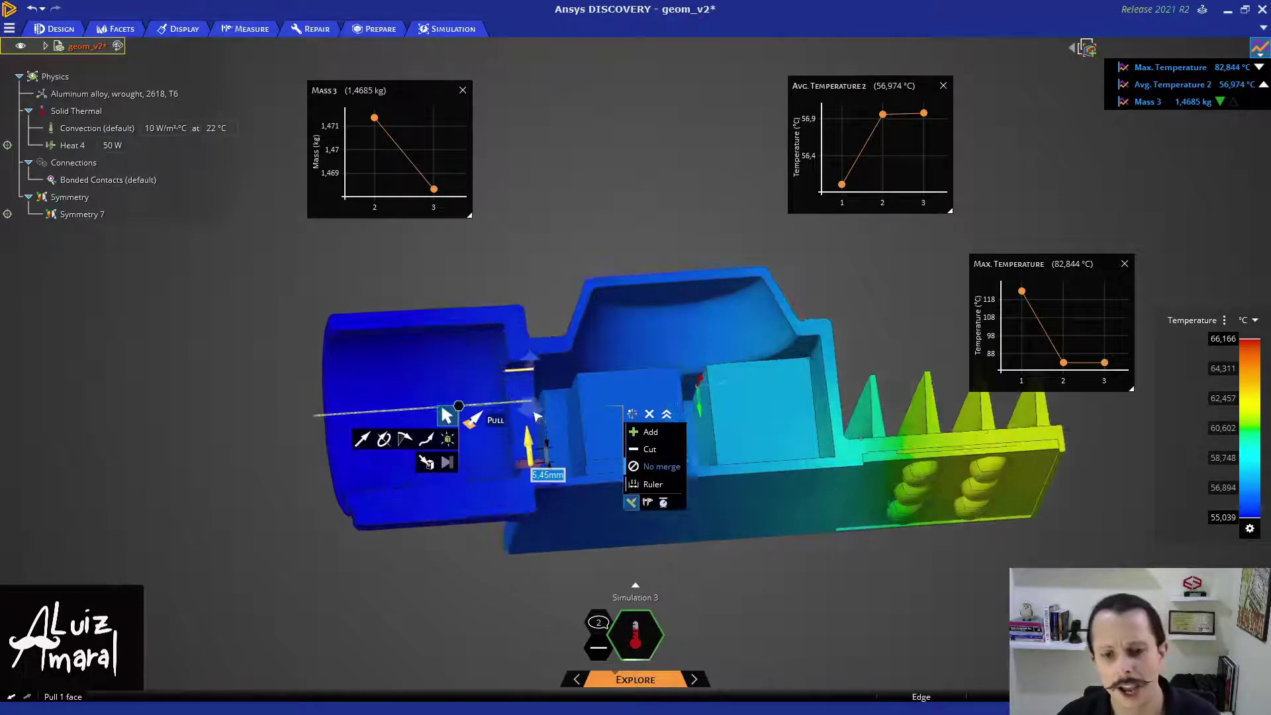
{"action": "left_click", "coordinate": [523, 366]}
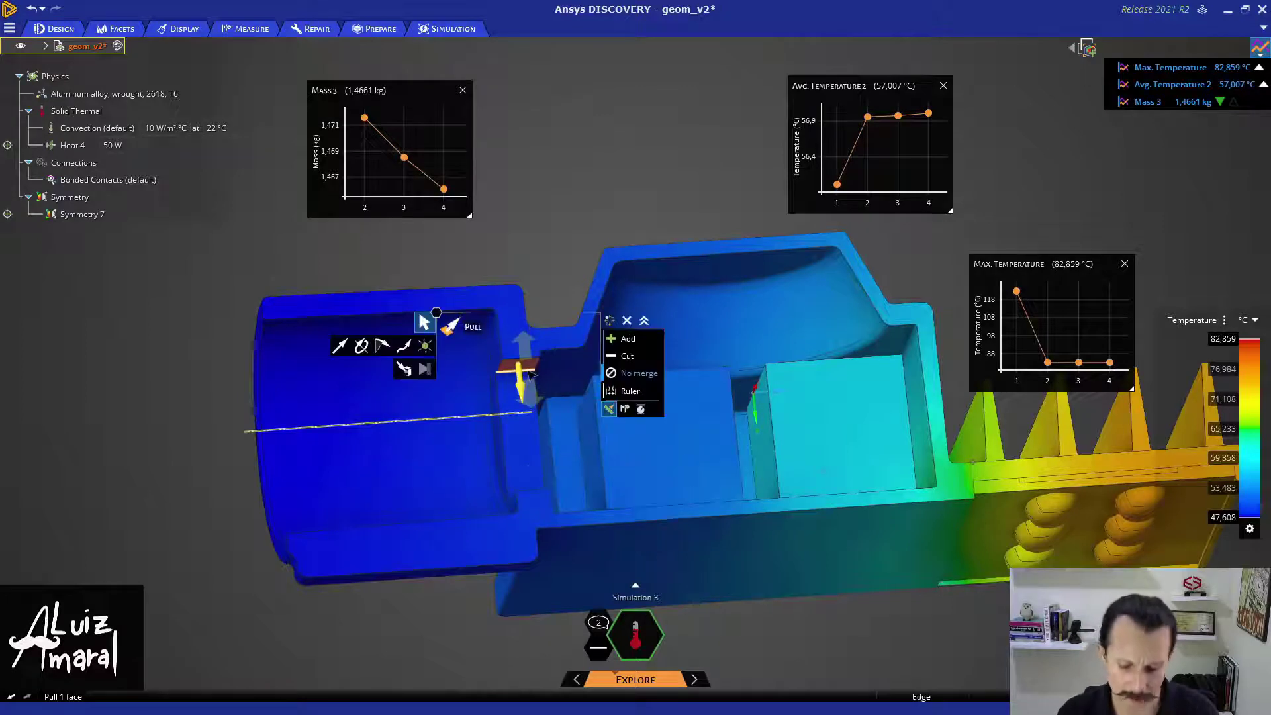
{"action": "left_click", "coordinate": [566, 361]}
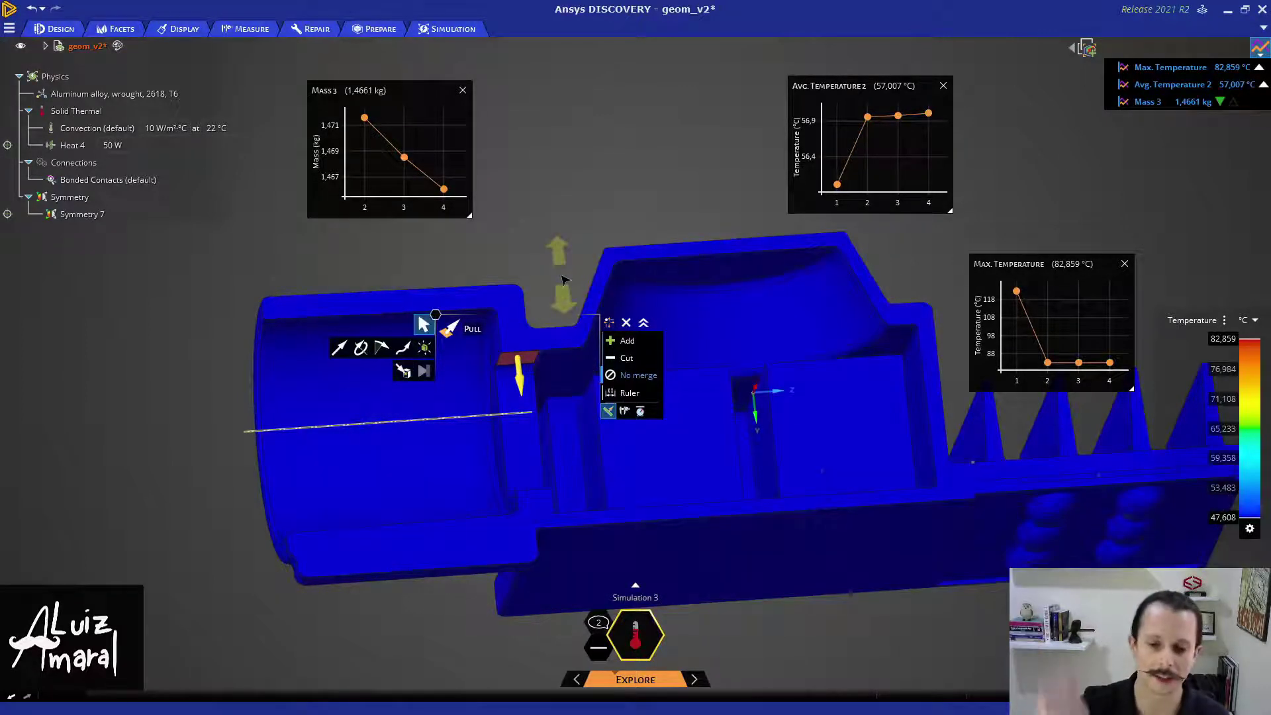
{"action": "left_click", "coordinate": [552, 217]}
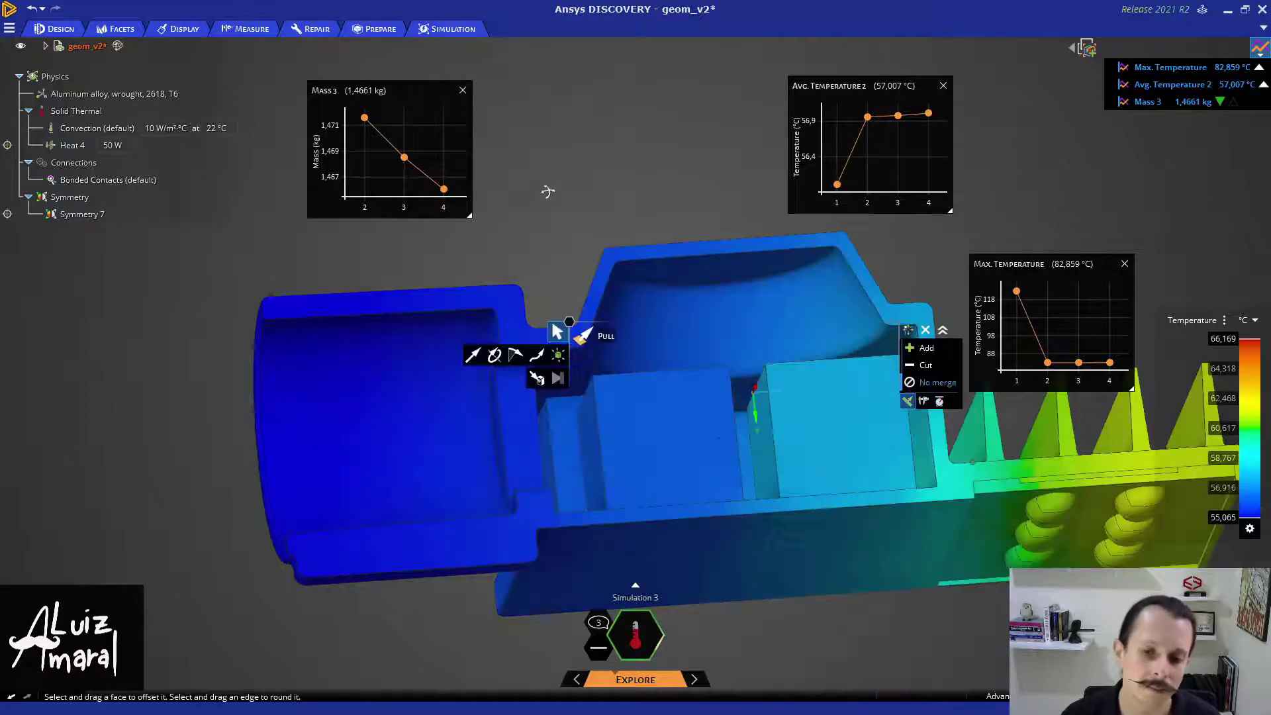
- Pull a ring face on the cylinder about 1.71 mm
{"action": "middle_click_drag", "start_coordinate": [547, 191], "coordinate": [578, 268]}
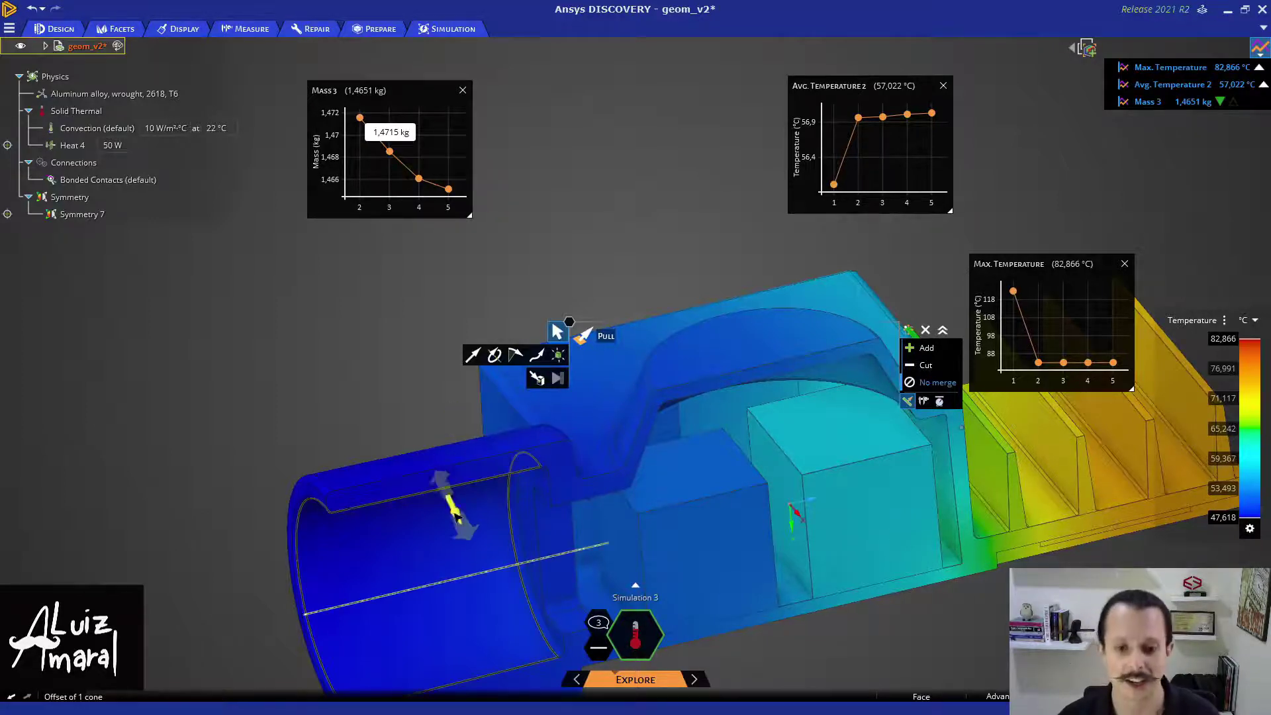
{"action": "left_click", "coordinate": [543, 534]}
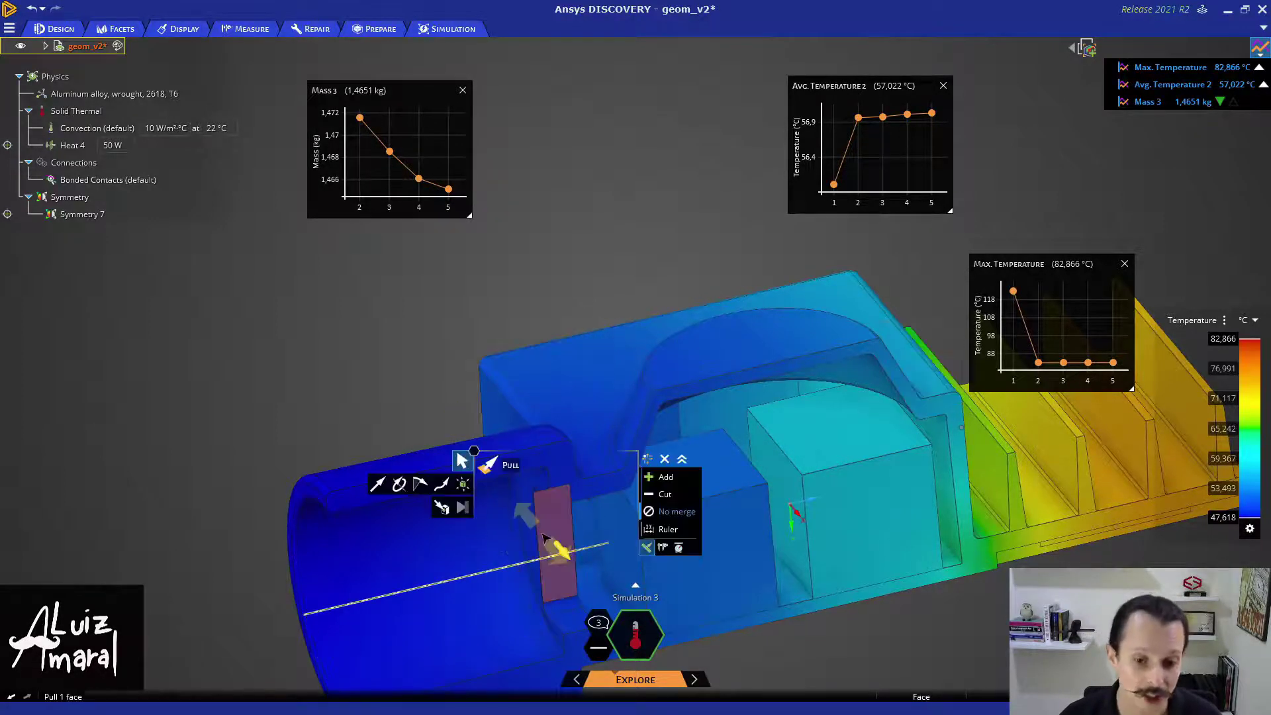
{"action": "left_click_drag", "start_coordinate": [542, 532], "coordinate": [540, 532]}
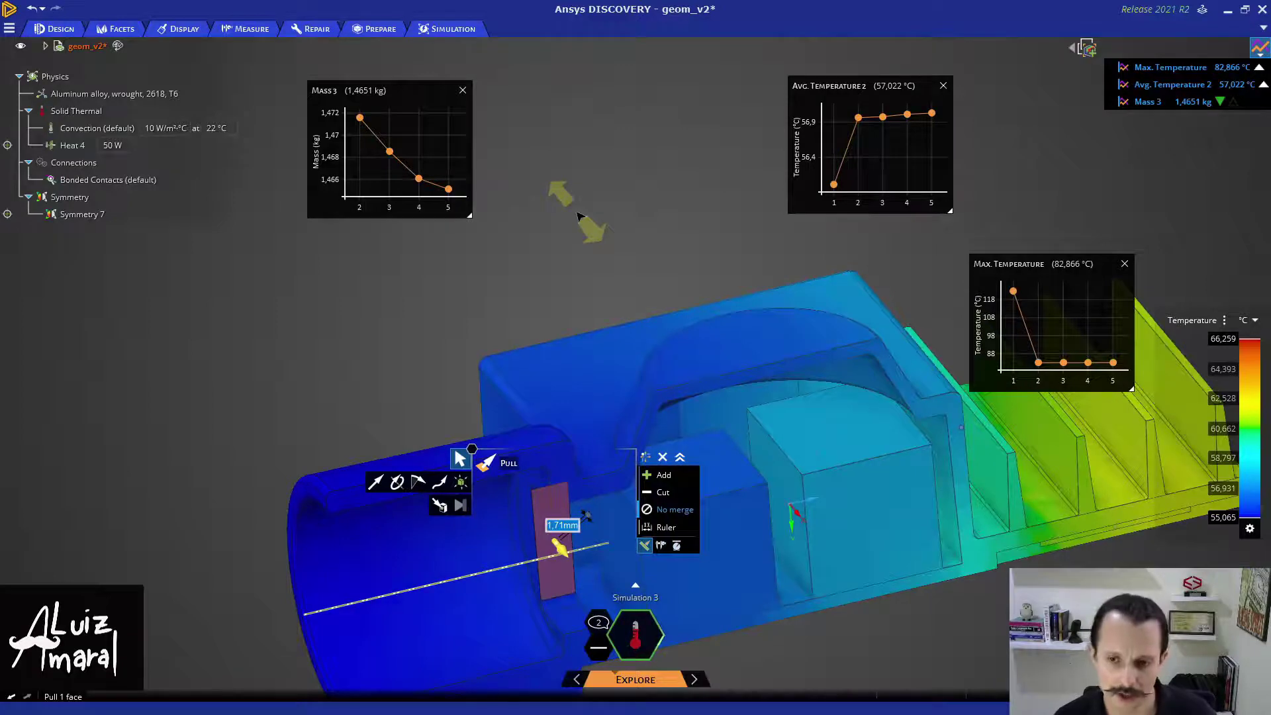
{"action": "left_click", "coordinate": [578, 216]}
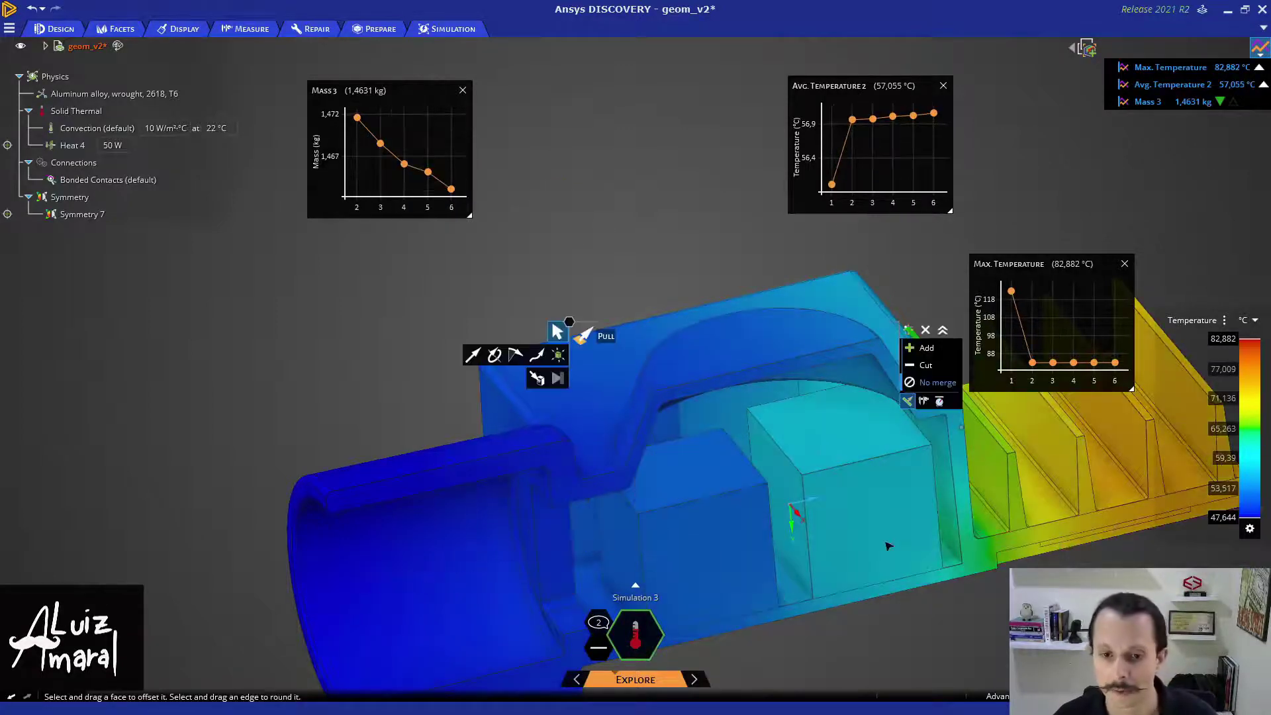
- Offset the thin side face about 0.74 mm, bringing mass to 1.457 kg and maximum to 83.046 °C
{"action": "middle_click_drag", "start_coordinate": [591, 498], "coordinate": [588, 485]}
{"action": "left_click", "coordinate": [955, 546]}
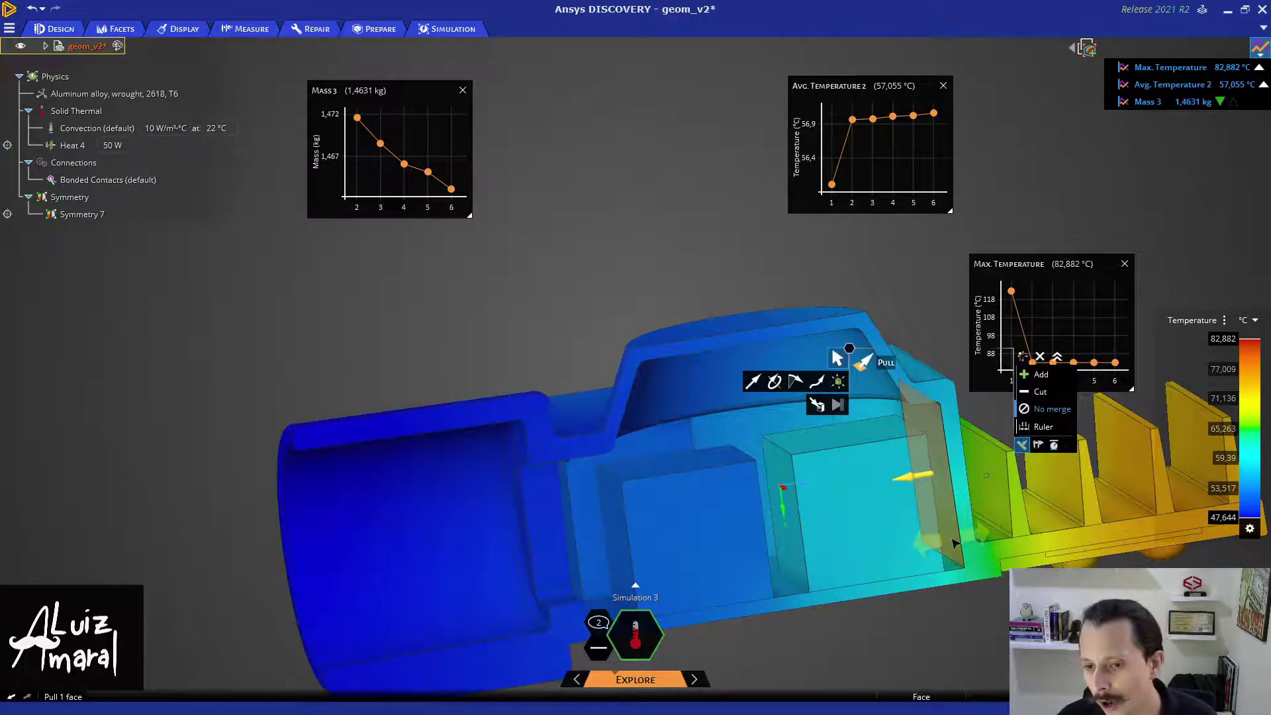
{"action": "left_click_drag", "start_coordinate": [955, 543], "coordinate": [930, 495]}
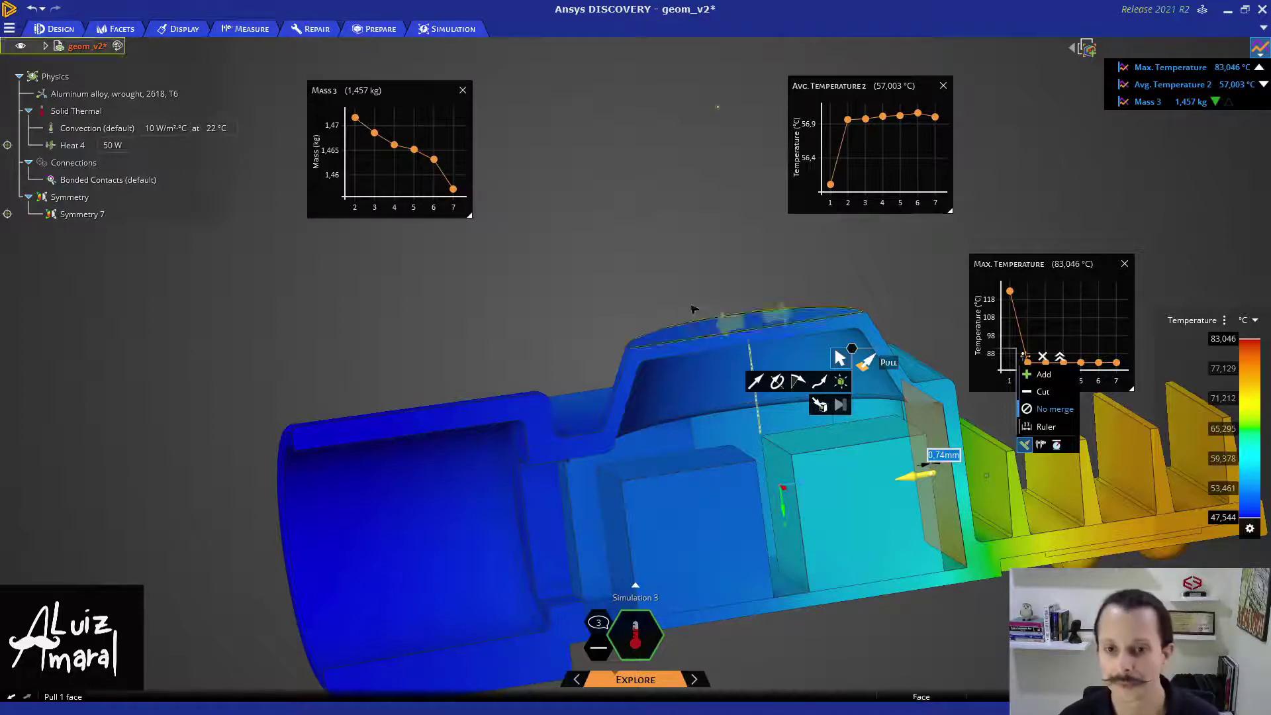
{"action": "left_click", "coordinate": [663, 277]}
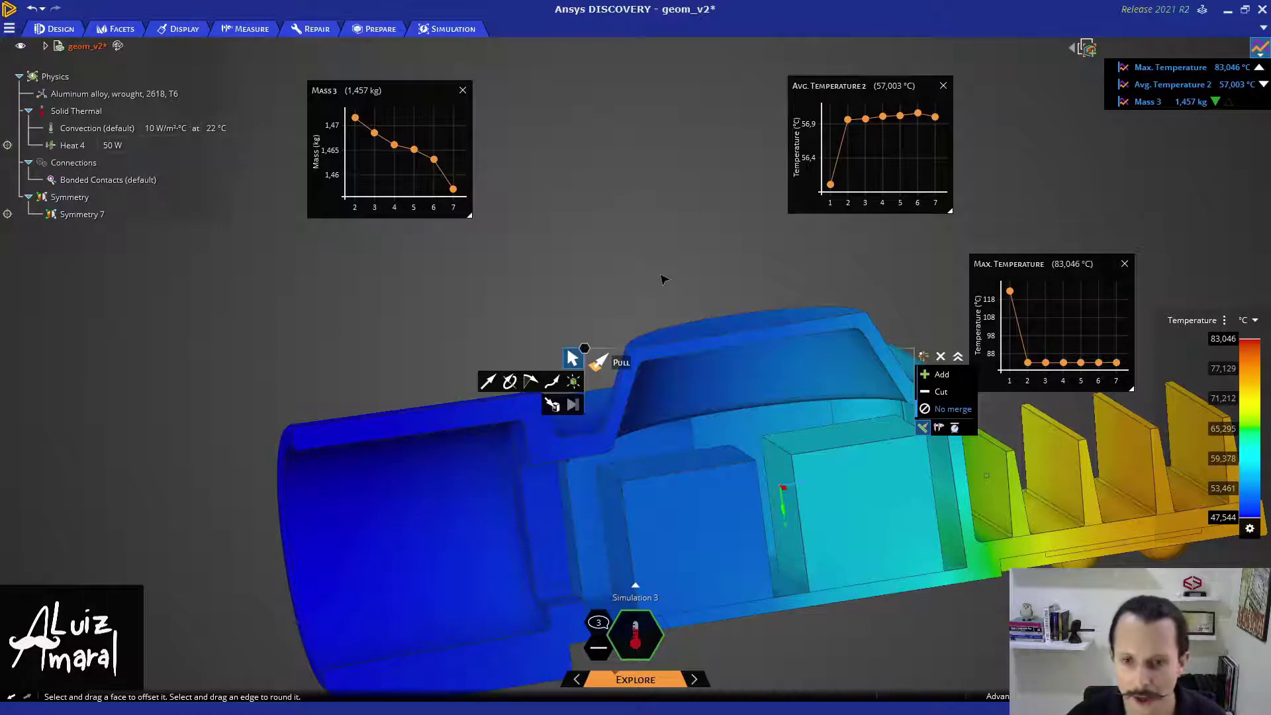
{"action": "key", "text": "Escape"}
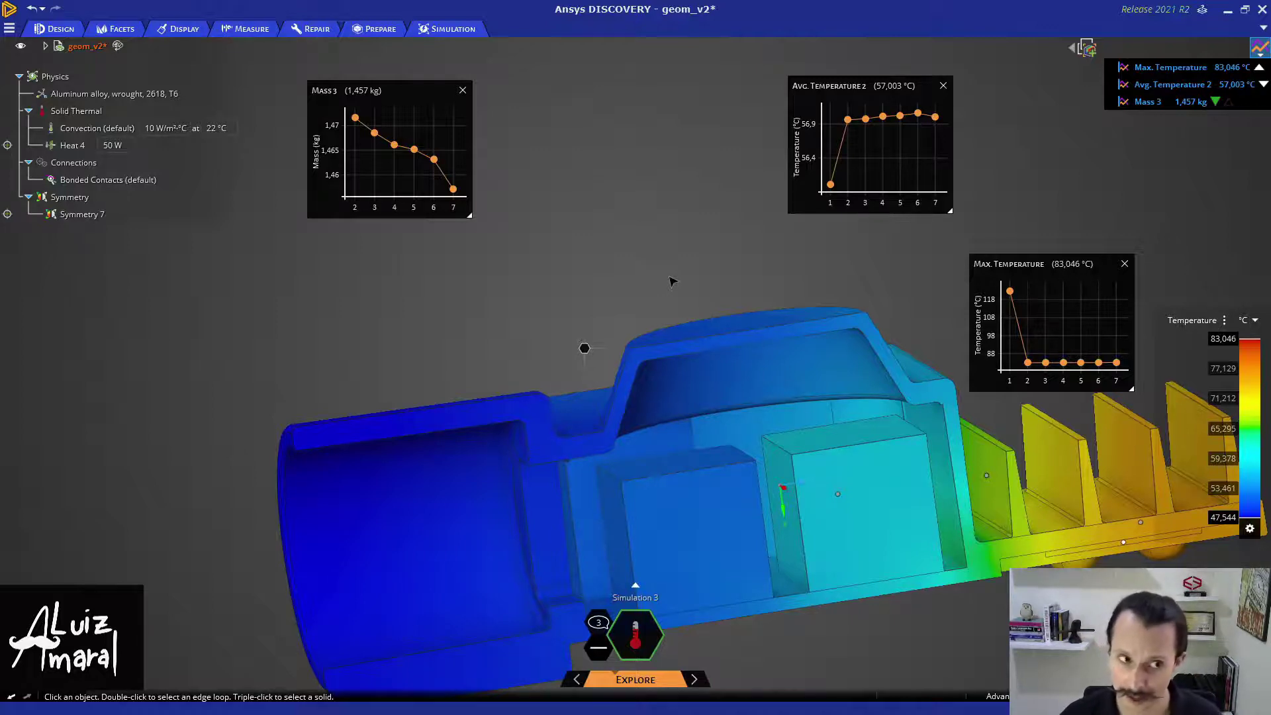
- Orbit the model so the heat-sink fins swing into the centre of the view
{"action": "middle_click_drag", "start_coordinate": [673, 265], "coordinate": [706, 275]}
{"action": "middle_click_drag", "start_coordinate": [625, 236], "coordinate": [394, 242]}
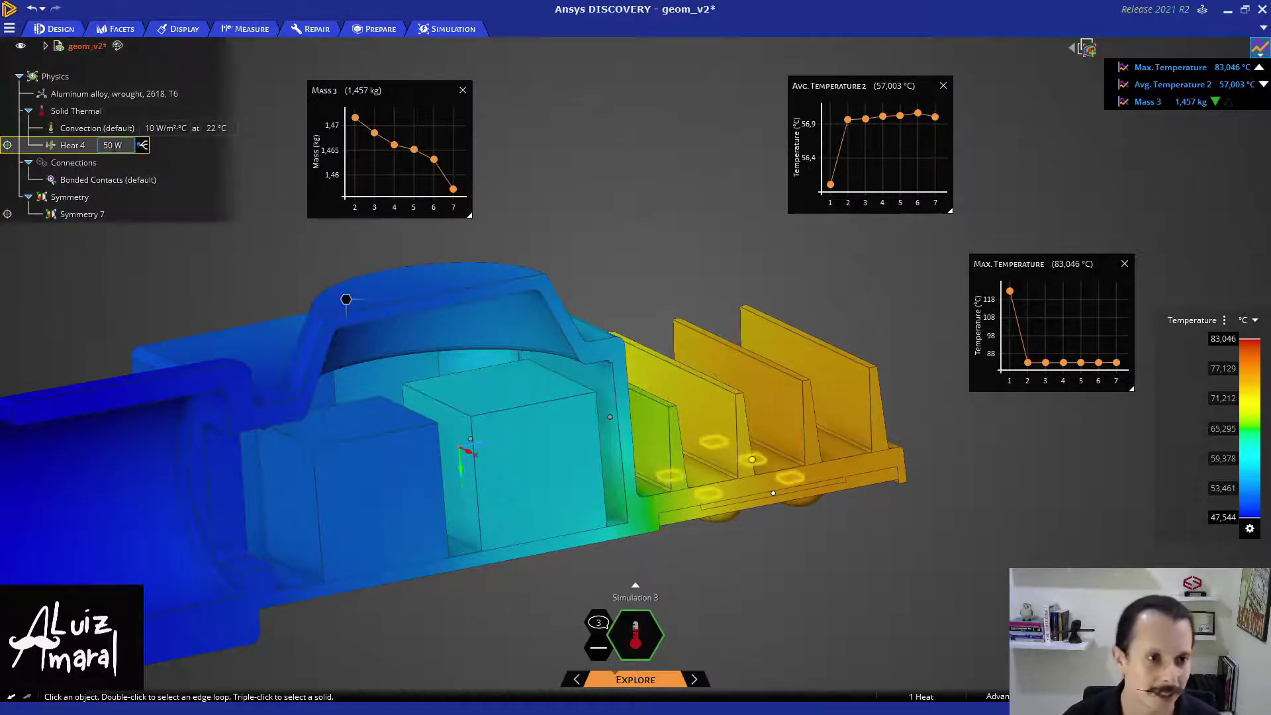
- Change the Heat 4 load from 50 W to 75 W and check which faces carry it
{"action": "left_click", "coordinate": [114, 145]}
{"action": "left_click", "coordinate": [108, 145]}
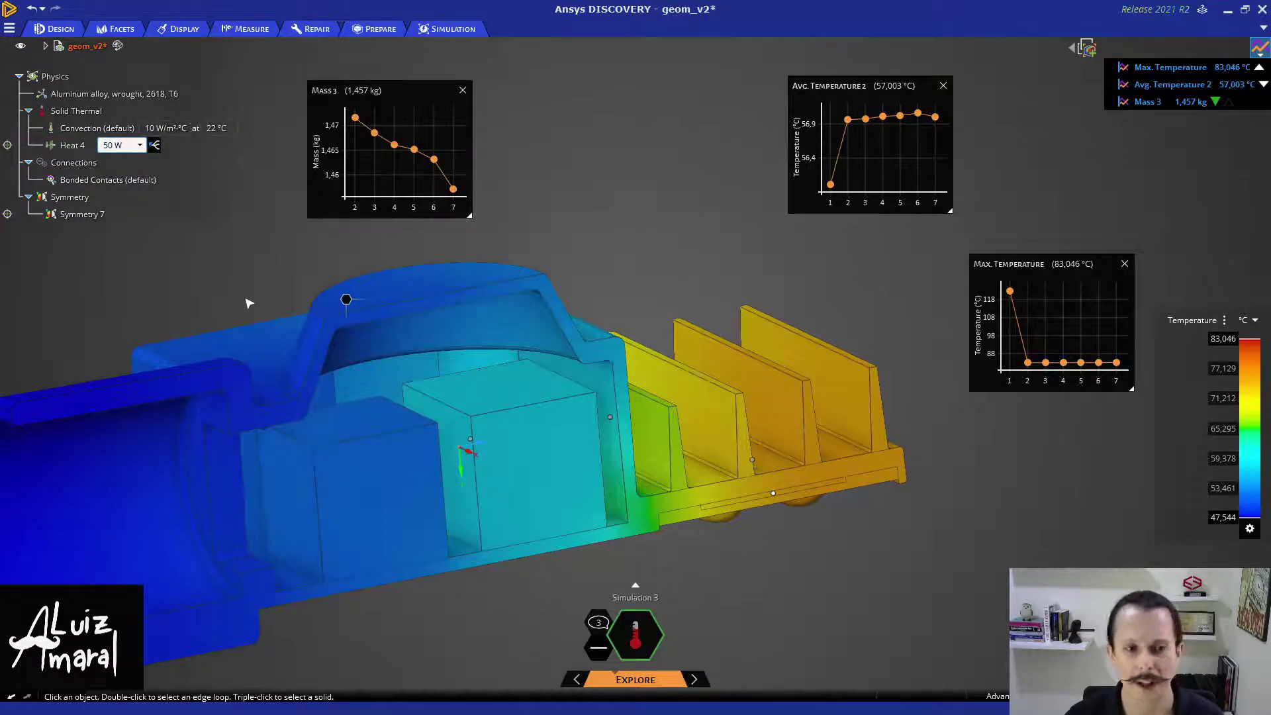
{"action": "key", "text": "BackSpace"}
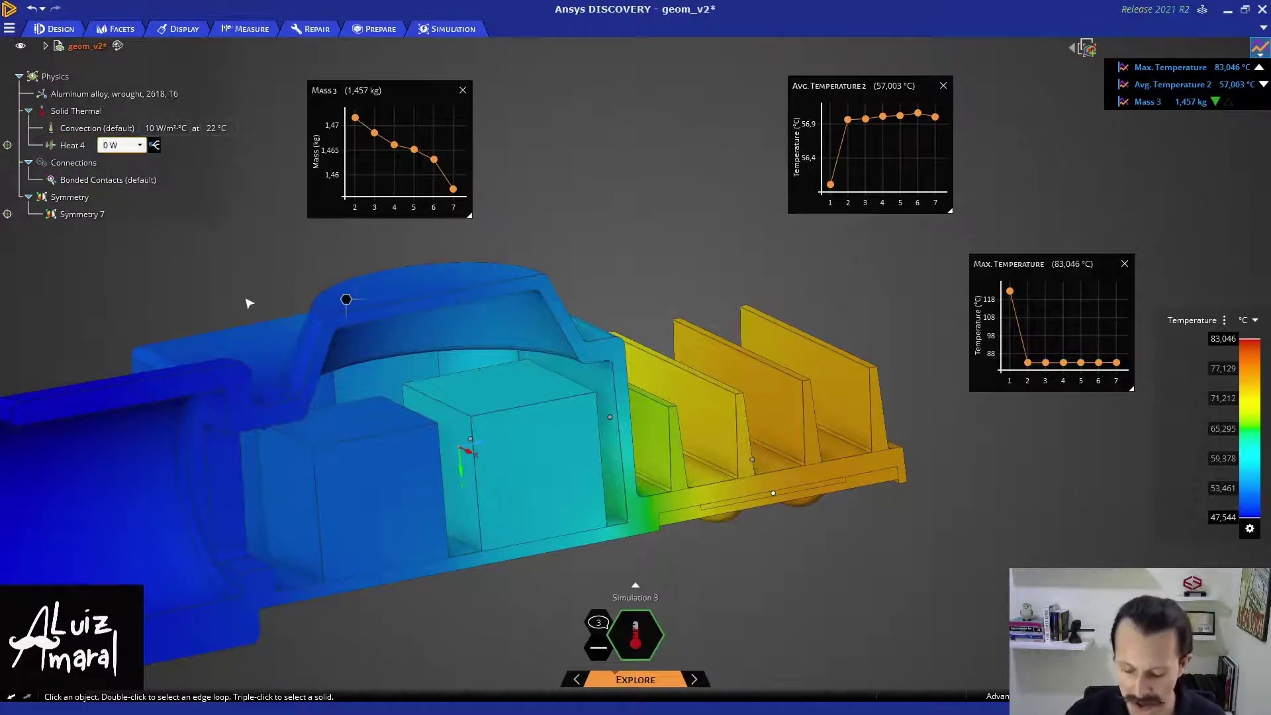
{"action": "type", "text": "75"}
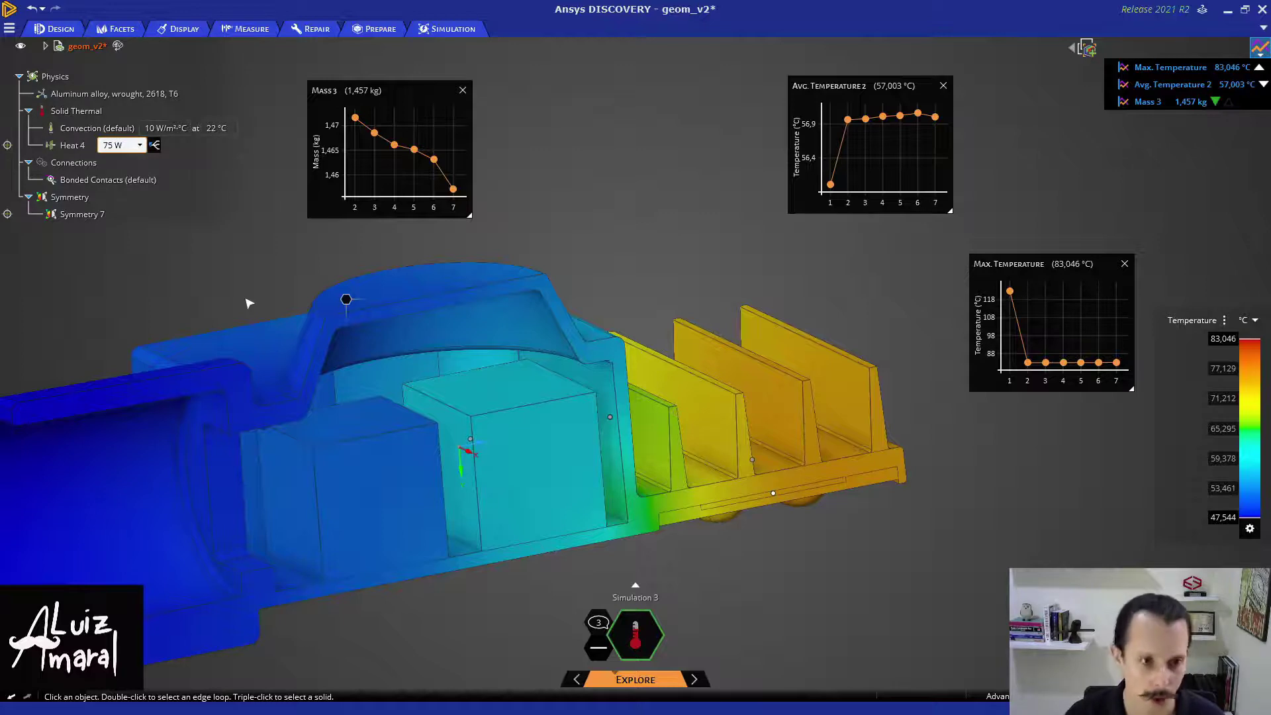
{"action": "key", "text": "Return"}
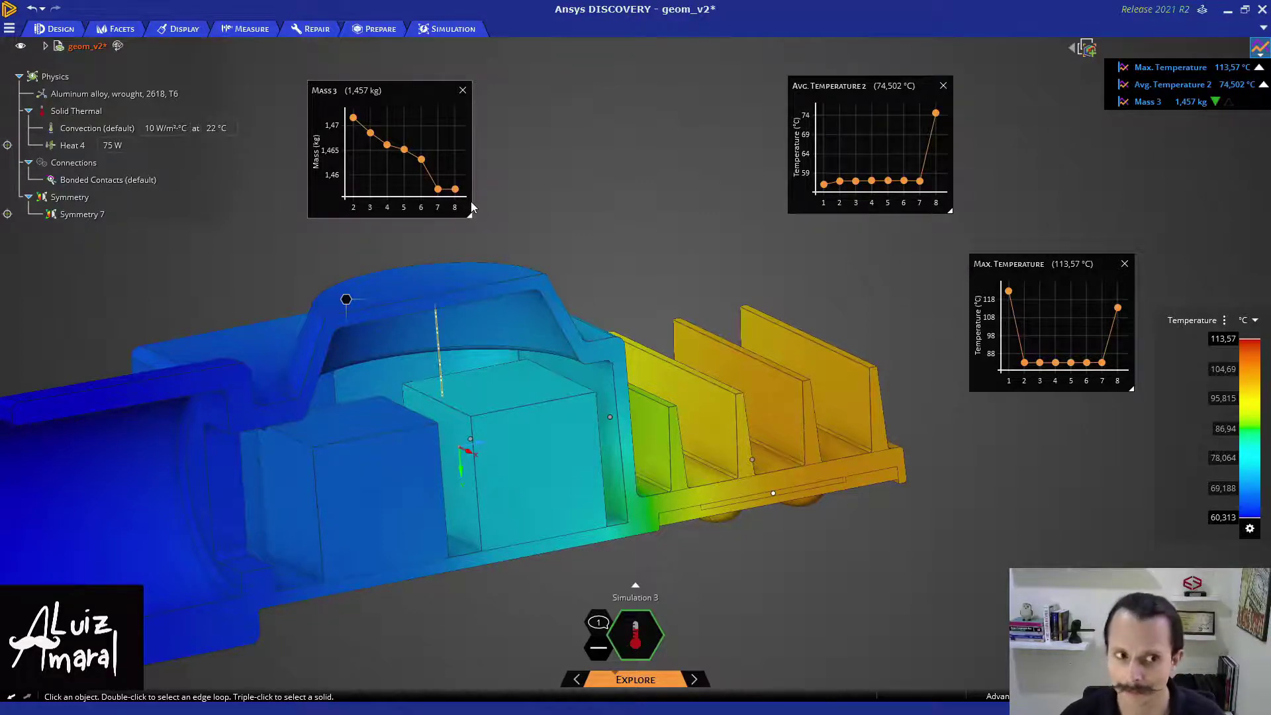
{"action": "left_click", "coordinate": [109, 146]}
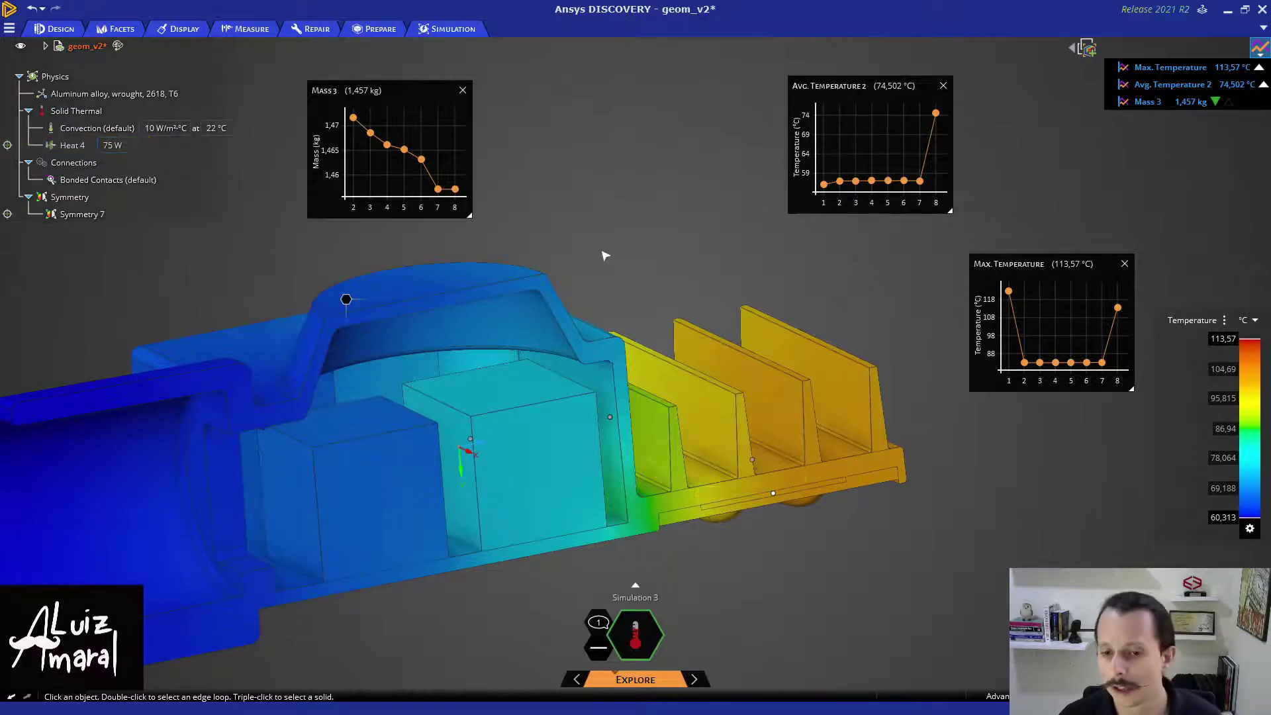
- Raise the rear fin's pattern count to 5 and then 6, then clear the selection
{"action": "left_click", "coordinate": [825, 384]}
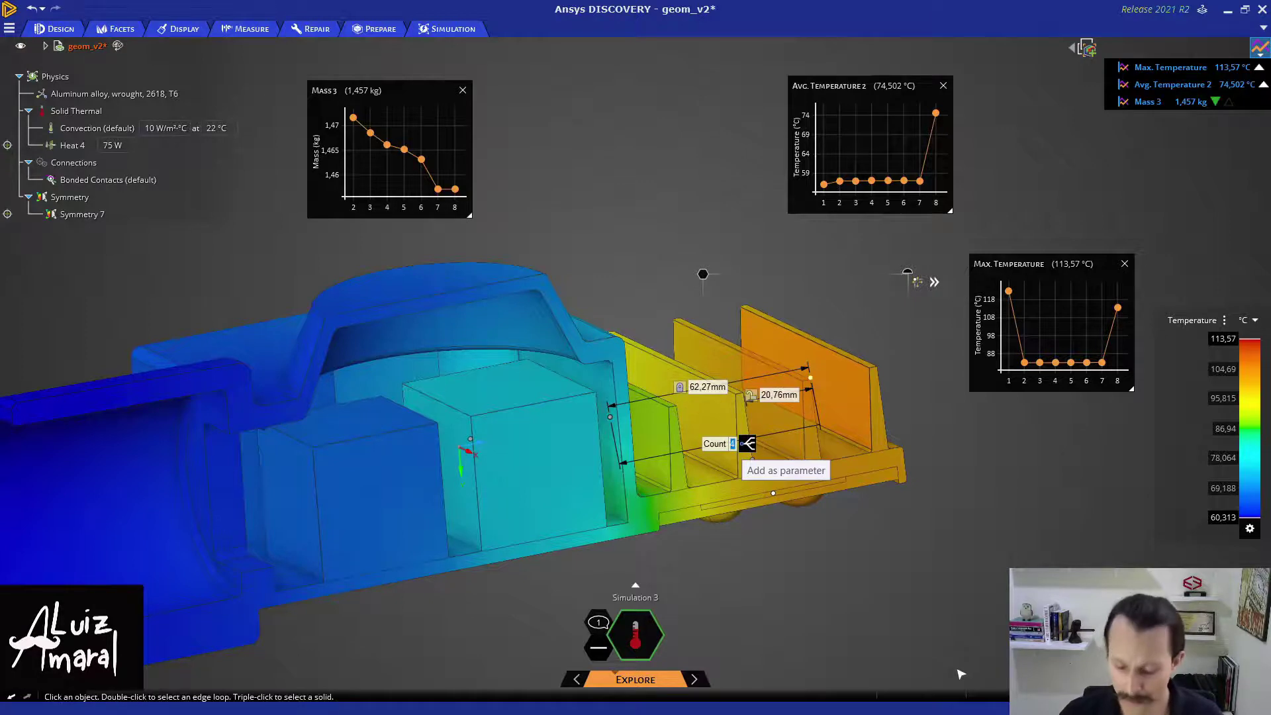
{"action": "type", "text": "5"}
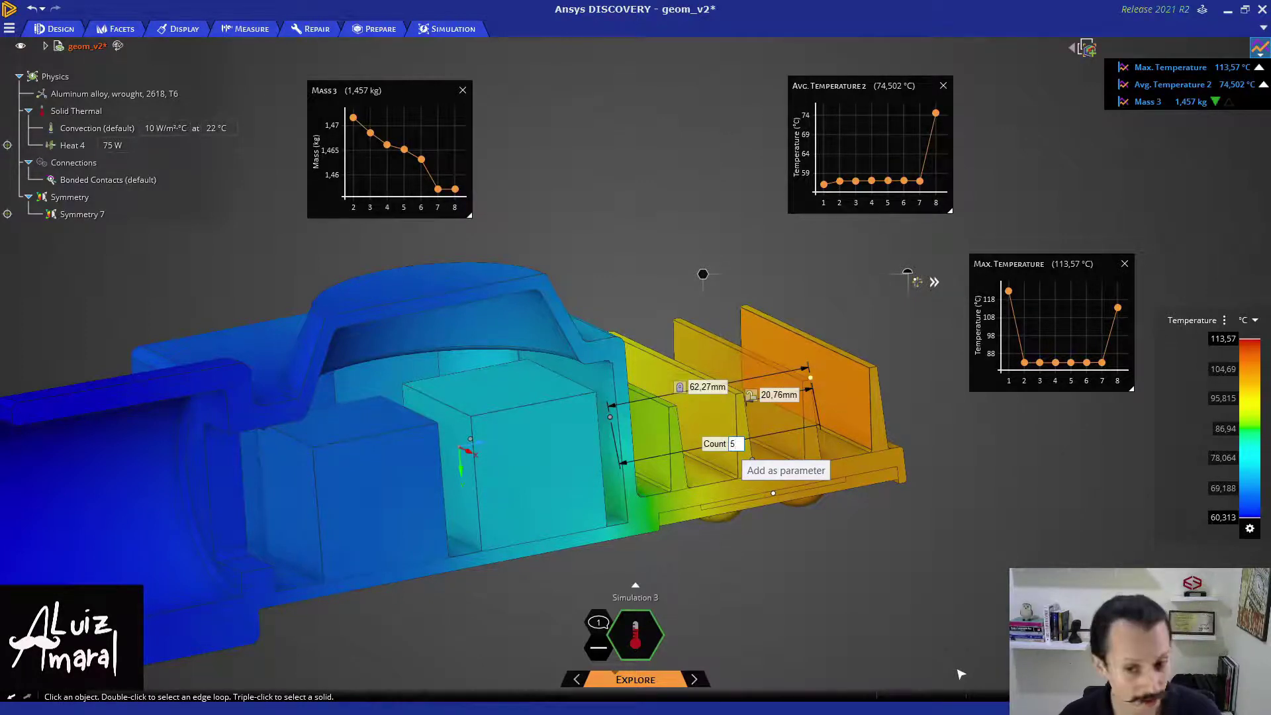
{"action": "key", "text": "Return"}
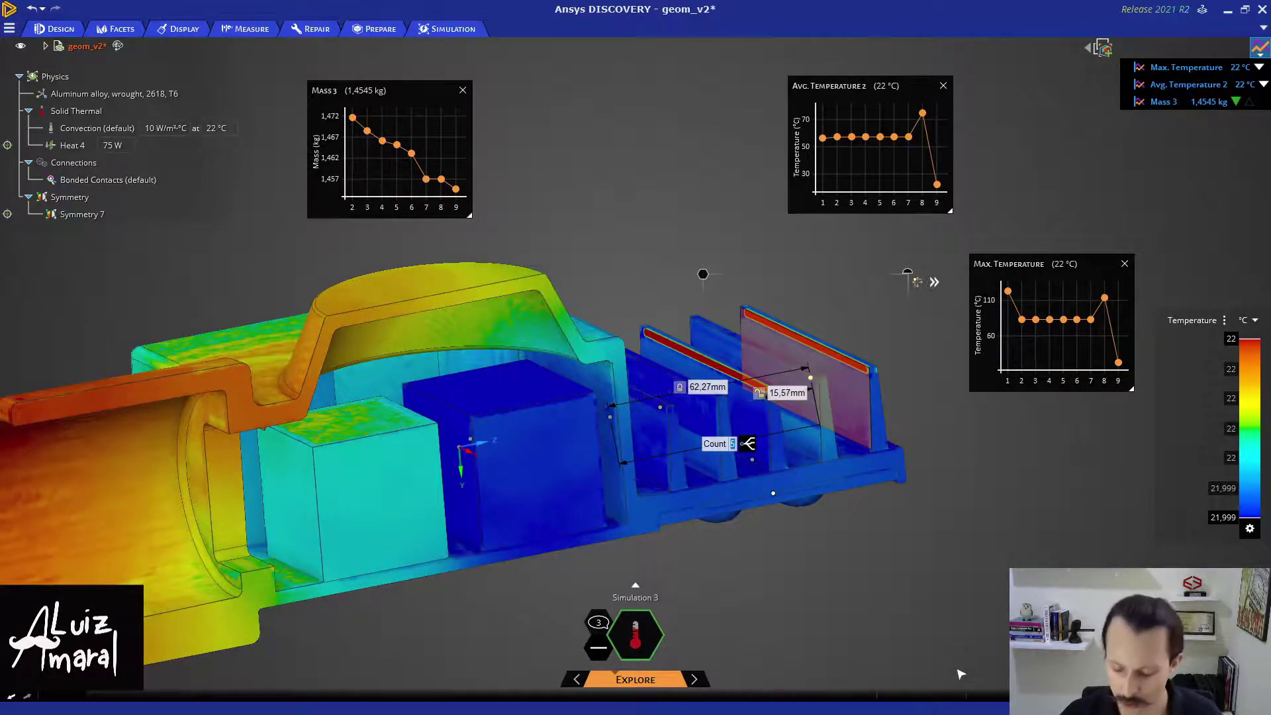
{"action": "type", "text": "6"}
{"action": "key", "text": "Return"}
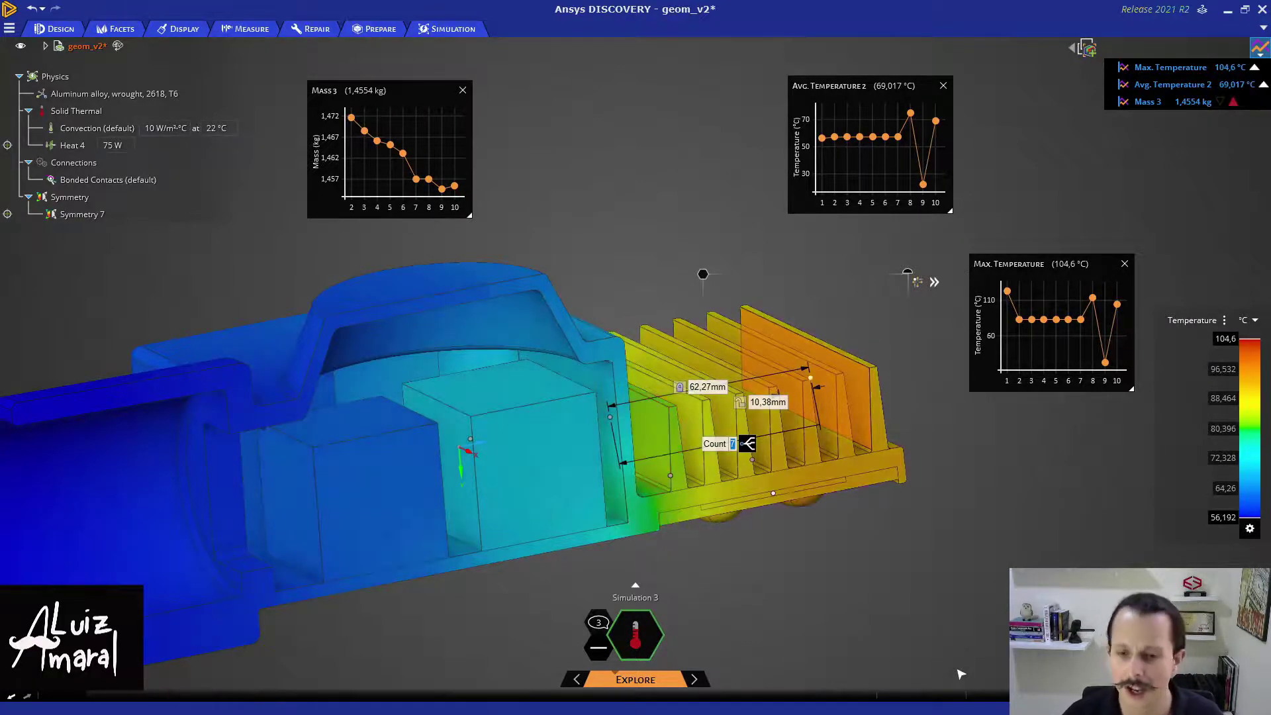
{"action": "left_click", "coordinate": [576, 208]}
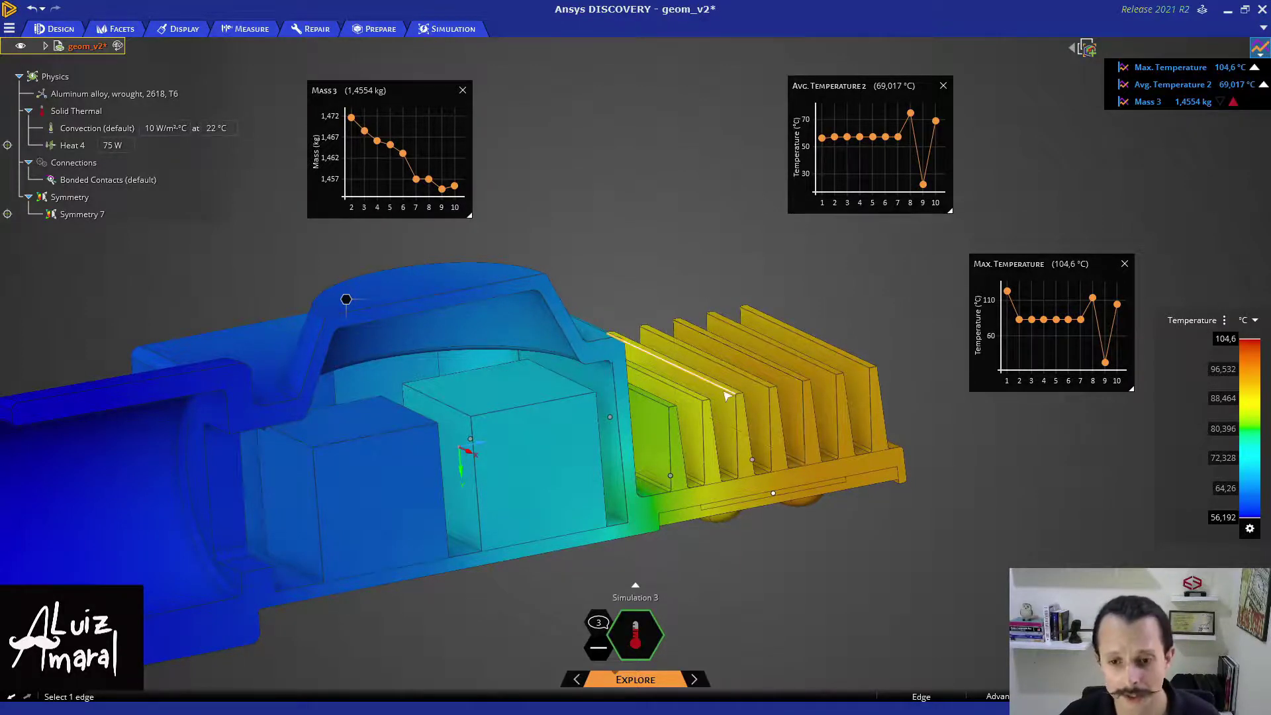
- Pull the selected fin face out by 2 mm to thicken the heat-sink fins
{"action": "scroll", "coordinate": [739, 396], "scroll_direction": "up", "scroll_amount": 5}
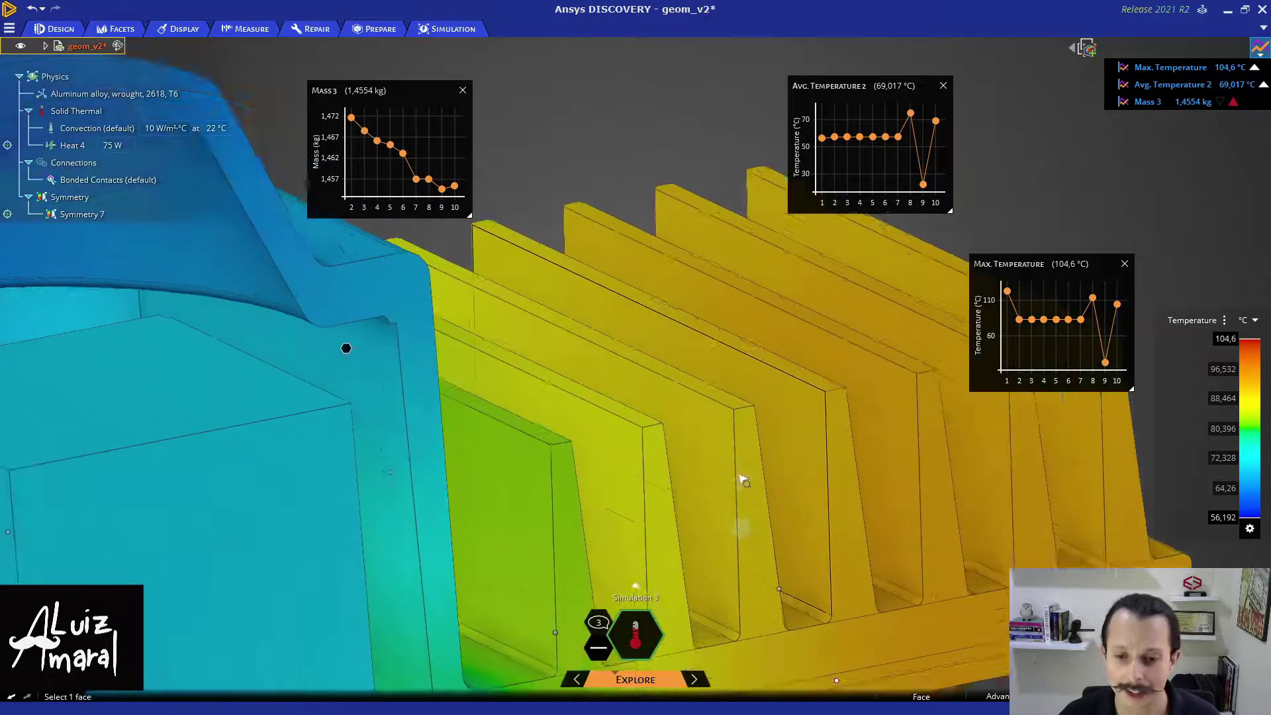
{"action": "left_click", "coordinate": [735, 410]}
{"action": "scroll", "coordinate": [734, 411], "scroll_direction": "down", "scroll_amount": 5}
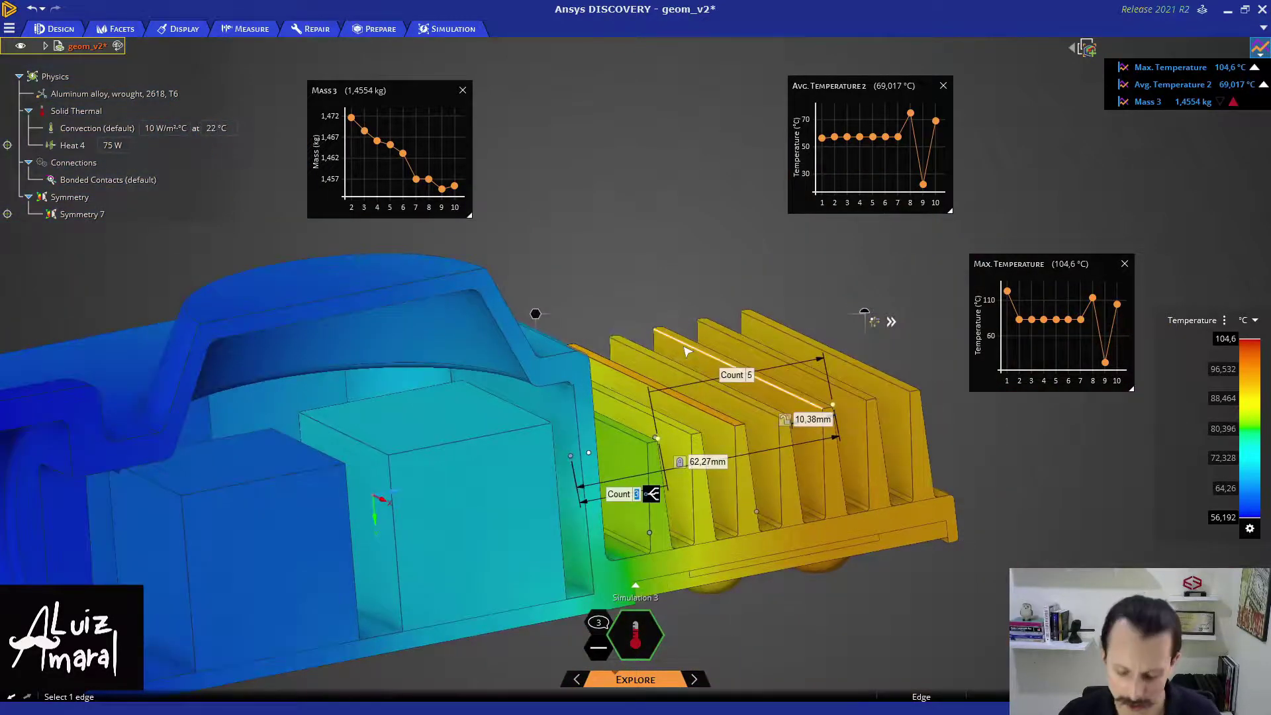
{"action": "key", "text": "p"}
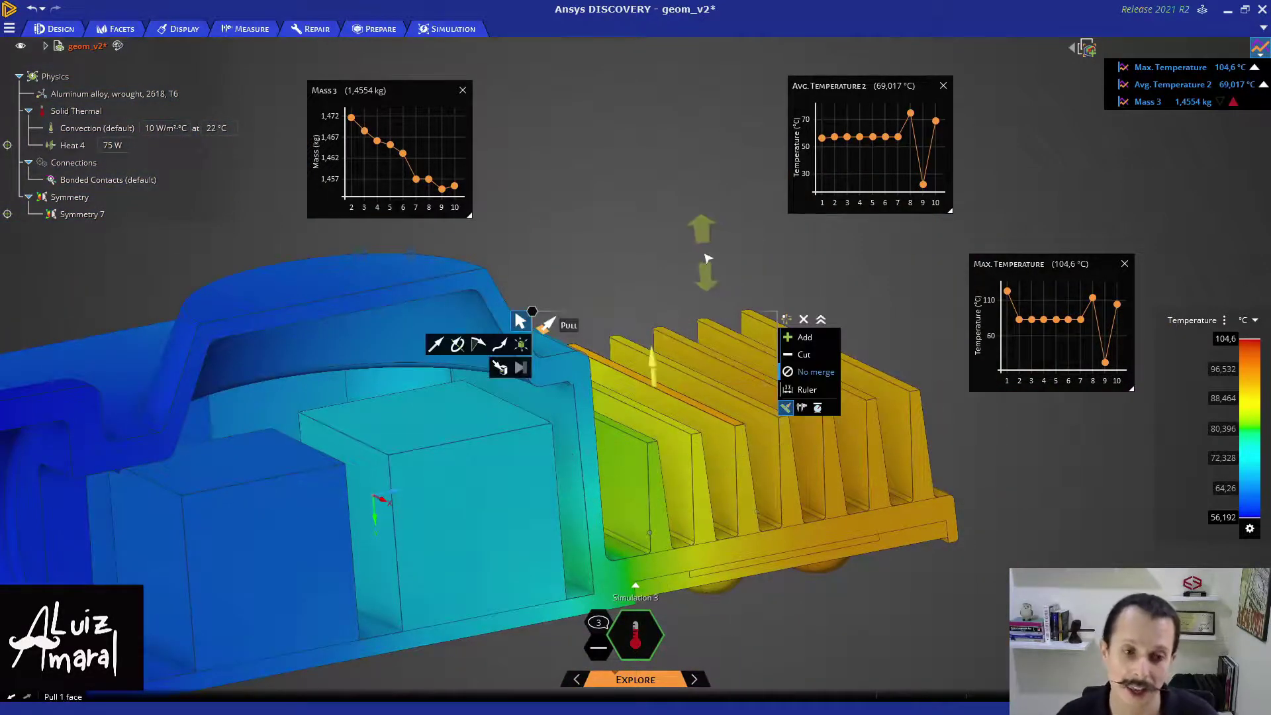
{"action": "left_click_drag", "start_coordinate": [707, 259], "coordinate": [703, 247]}
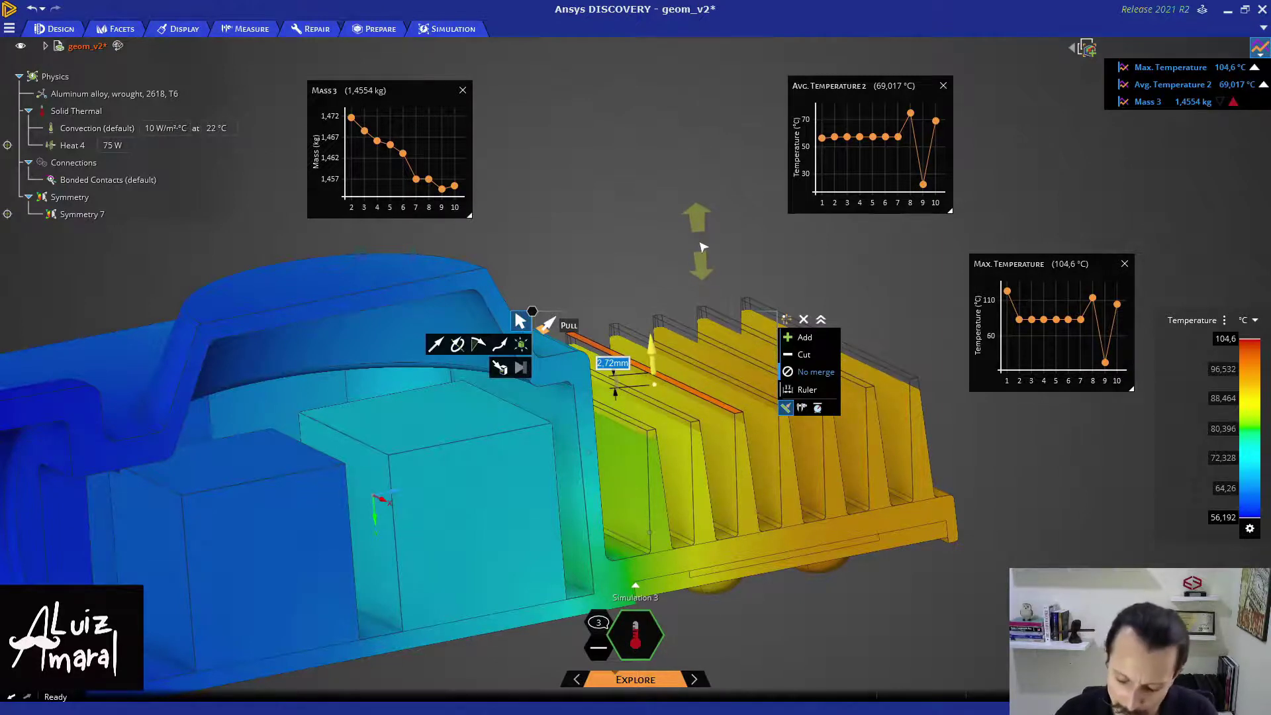
{"action": "type", "text": "2"}
{"action": "key", "text": "Return"}
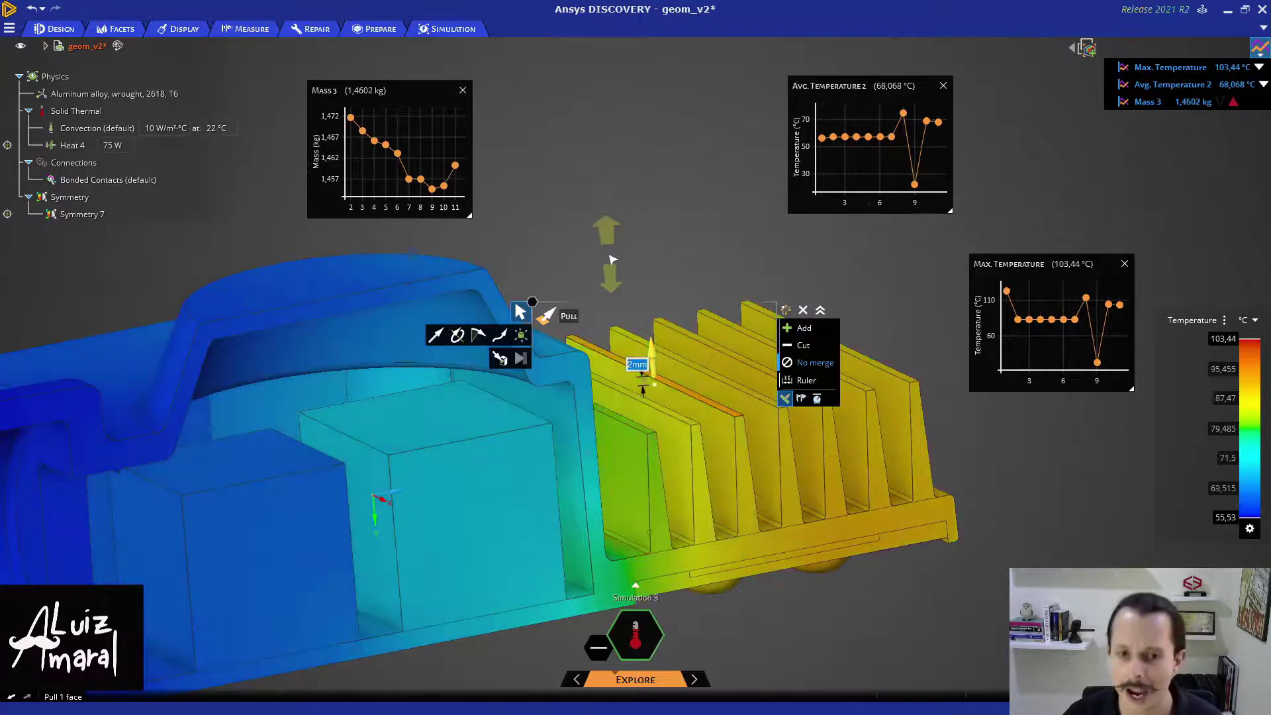
{"action": "mouse_move", "coordinate": [461, 168]}
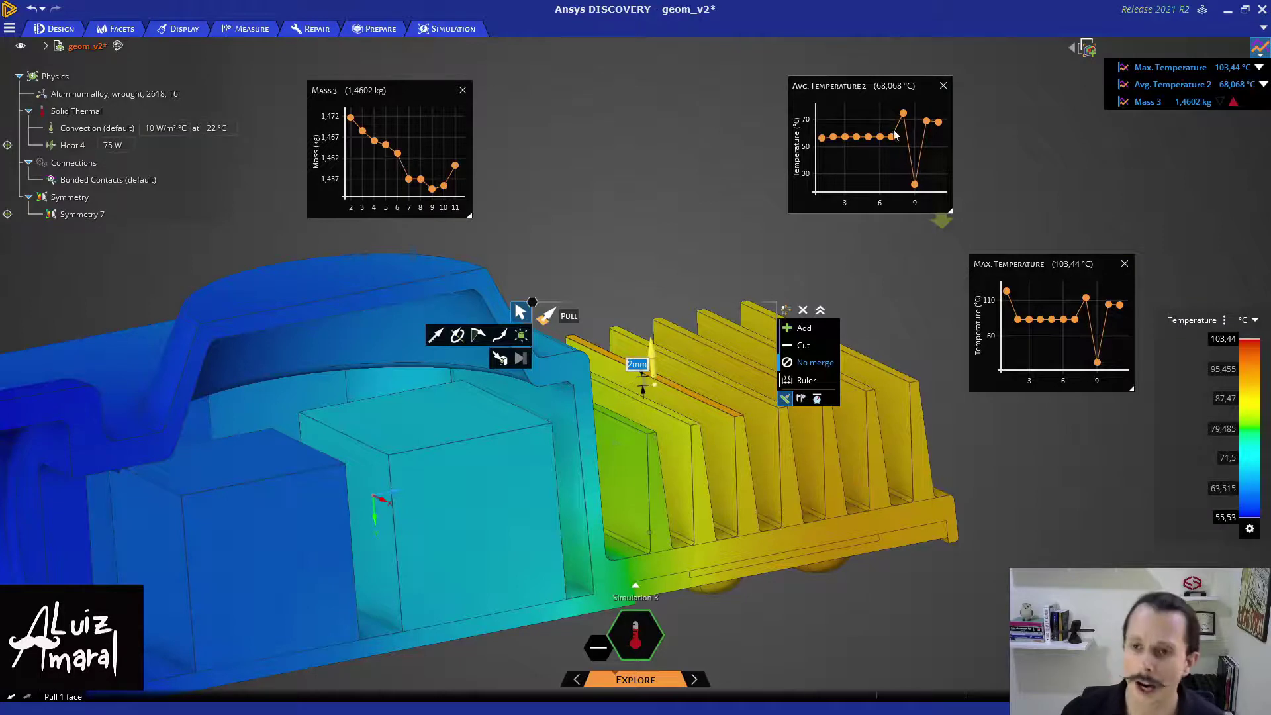
{"action": "mouse_move", "coordinate": [922, 191]}
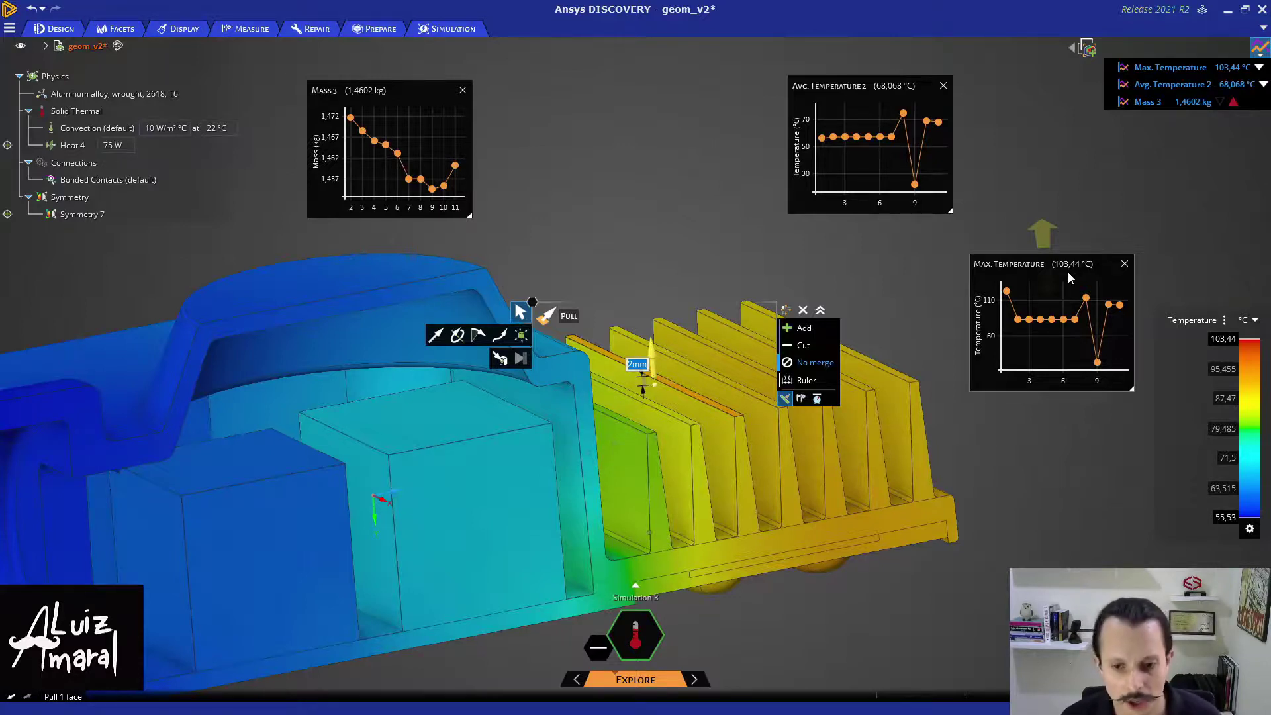
- Leave the Pull tool and raise the fin pattern count to 8, then 9
{"action": "left_click", "coordinate": [897, 411]}
{"action": "left_click", "coordinate": [880, 304]}
{"action": "left_click", "coordinate": [880, 304]}
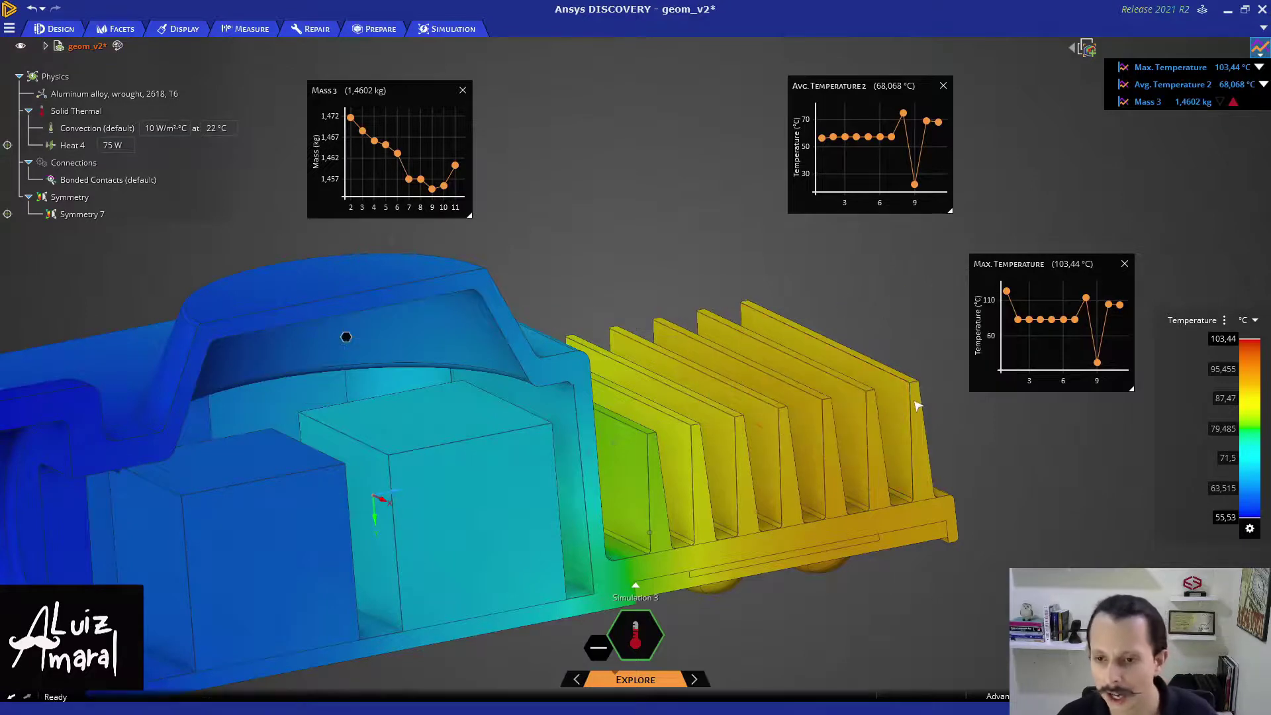
{"action": "left_click", "coordinate": [898, 410]}
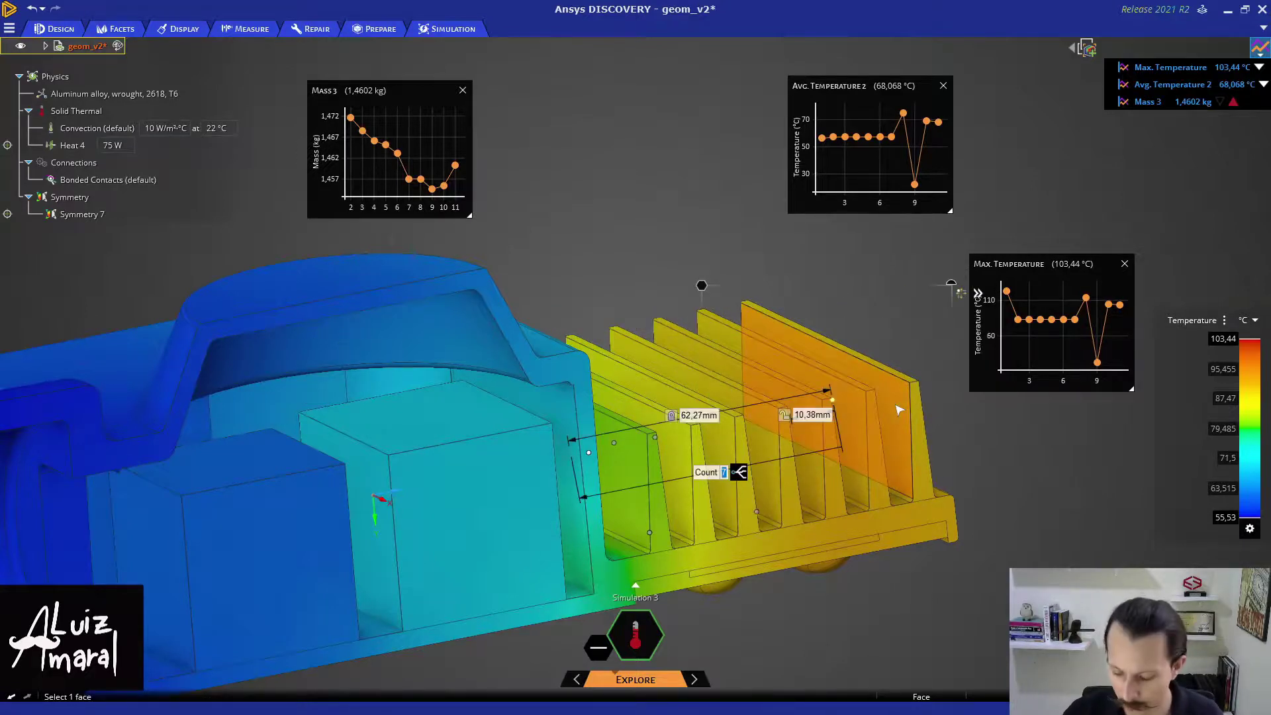
{"action": "type", "text": "8"}
{"action": "key", "text": "Return"}
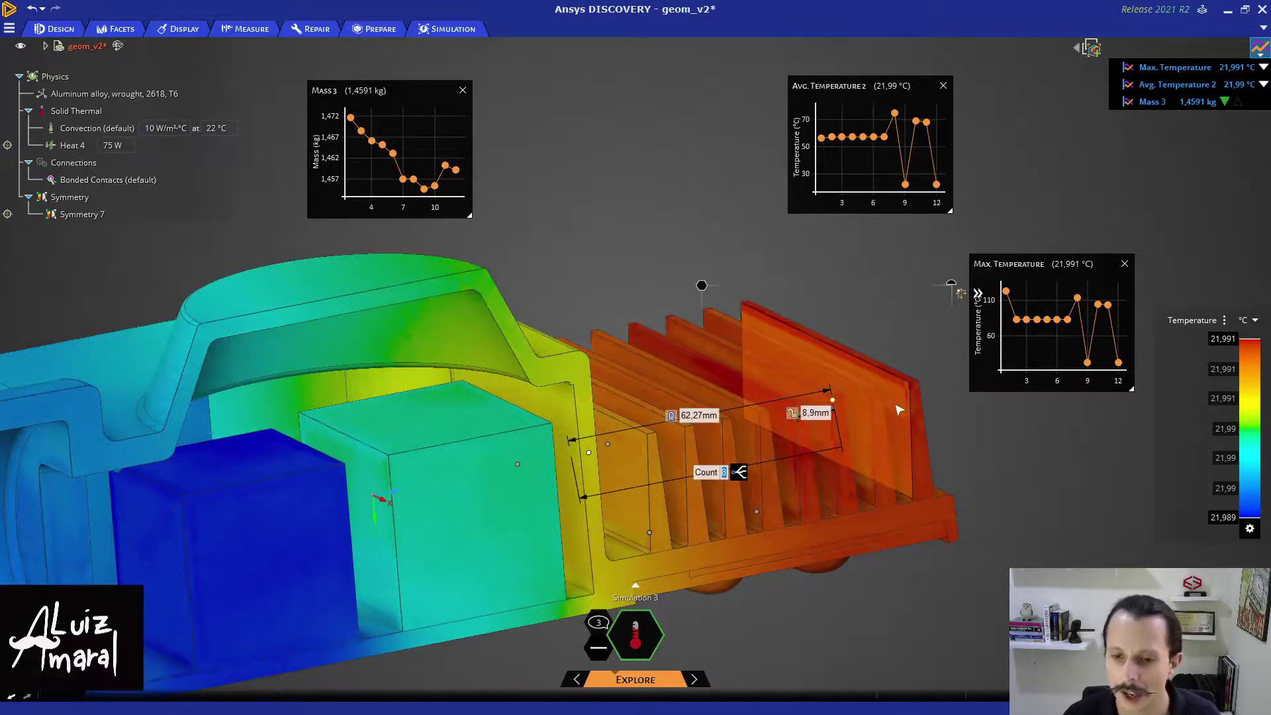
{"action": "type", "text": "9"}
{"action": "key", "text": "Return"}
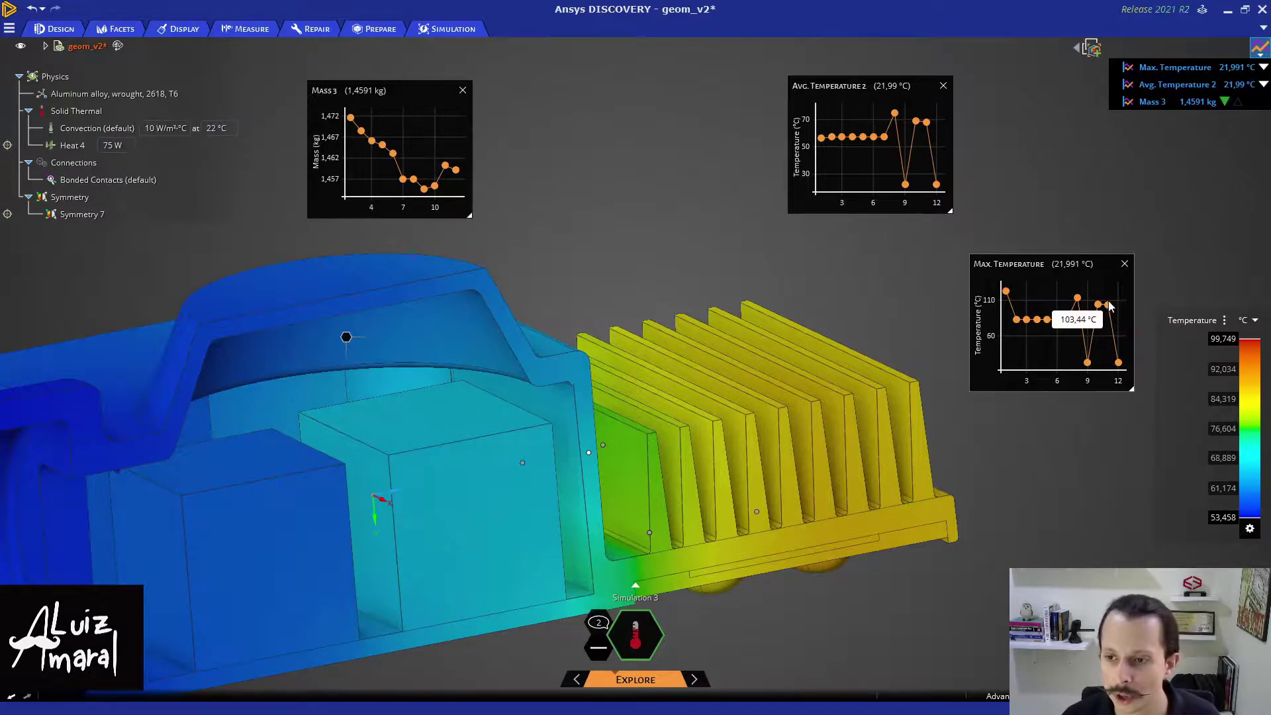
{"action": "mouse_move", "coordinate": [1118, 312]}
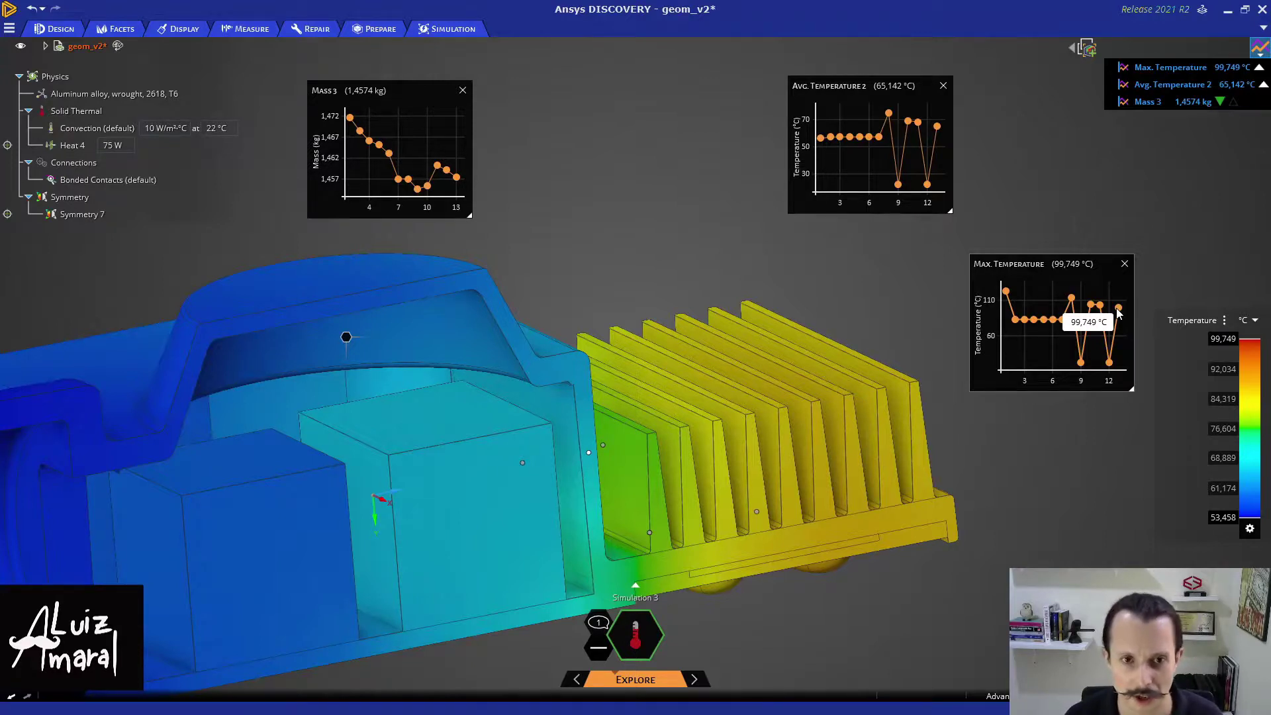
- Close the Avg. Temperature, Max. Temperature and Mass charts, zoom out, and show the Simulation tools
{"action": "left_click", "coordinate": [943, 85]}
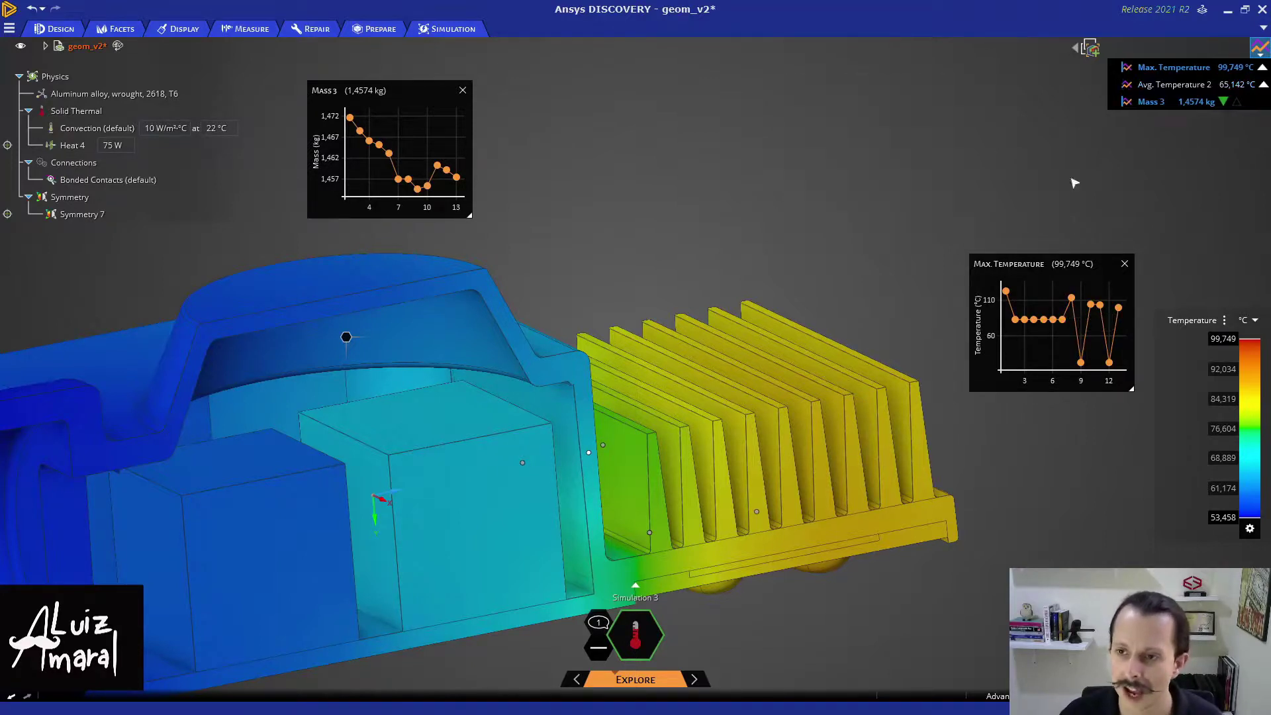
{"action": "left_click", "coordinate": [1125, 264]}
{"action": "left_click", "coordinate": [462, 90]}
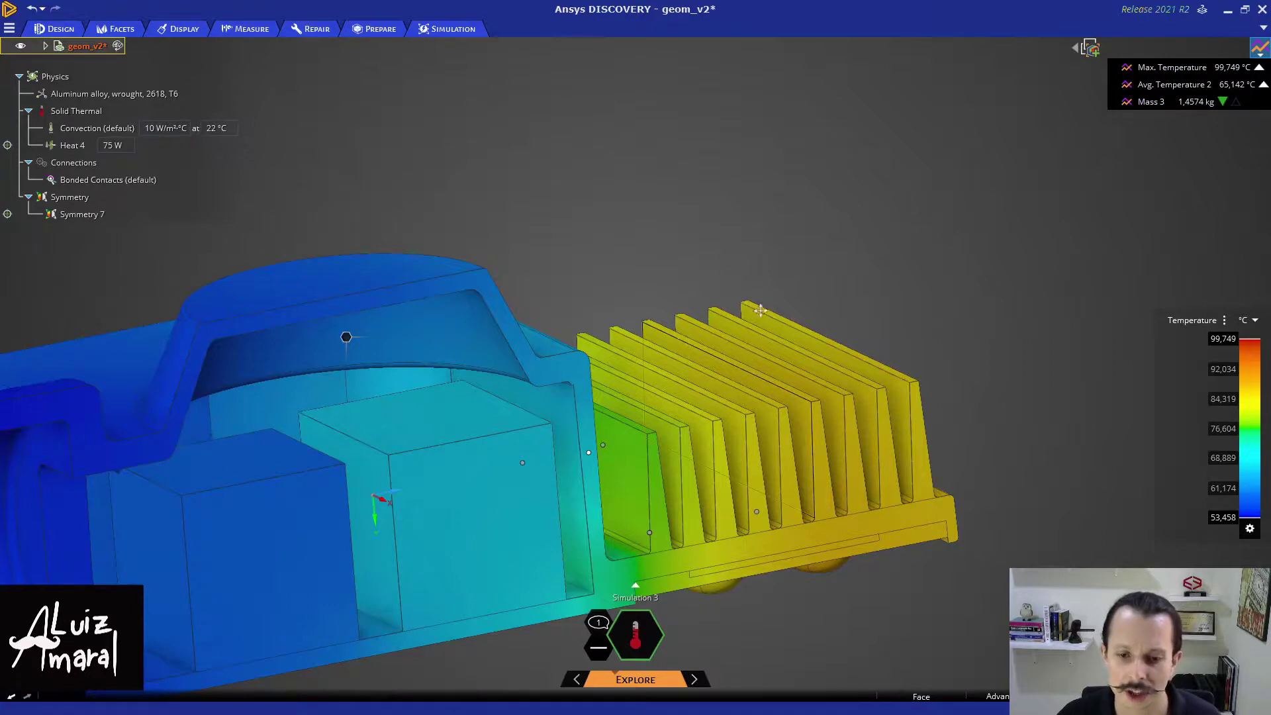
{"action": "scroll", "coordinate": [761, 310], "scroll_direction": "down", "scroll_amount": 5}
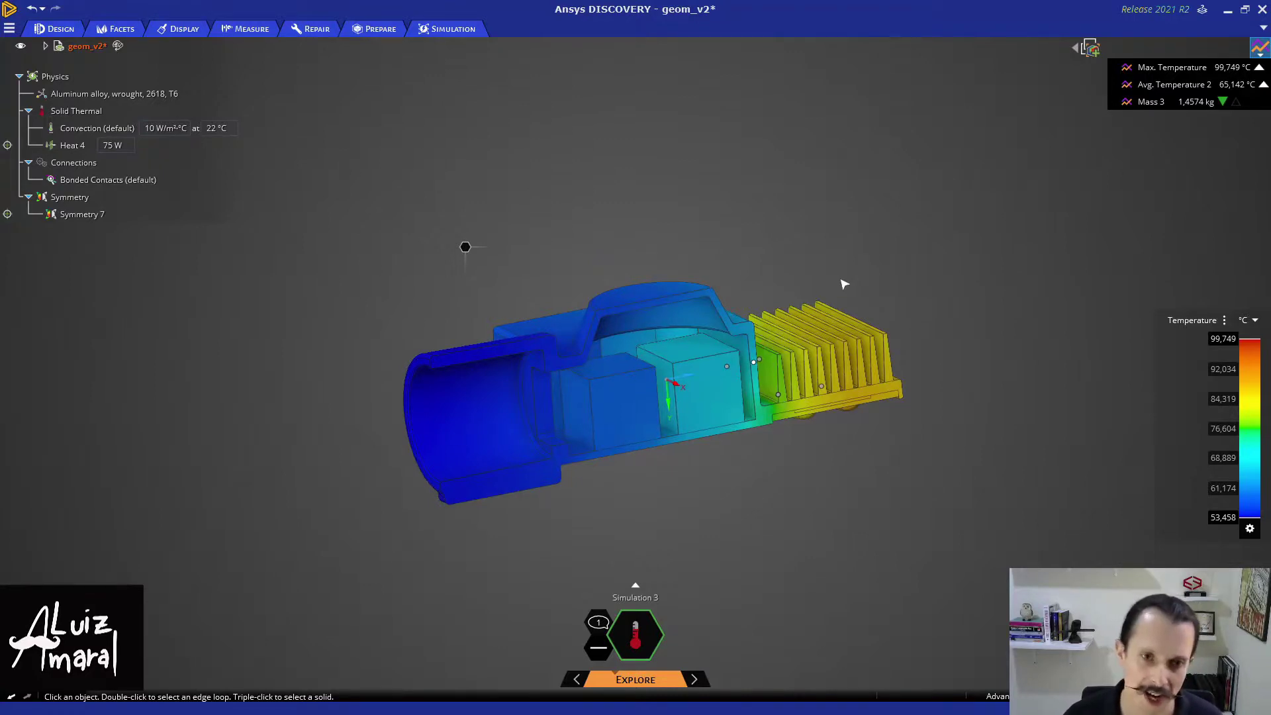
{"action": "left_click", "coordinate": [427, 30]}
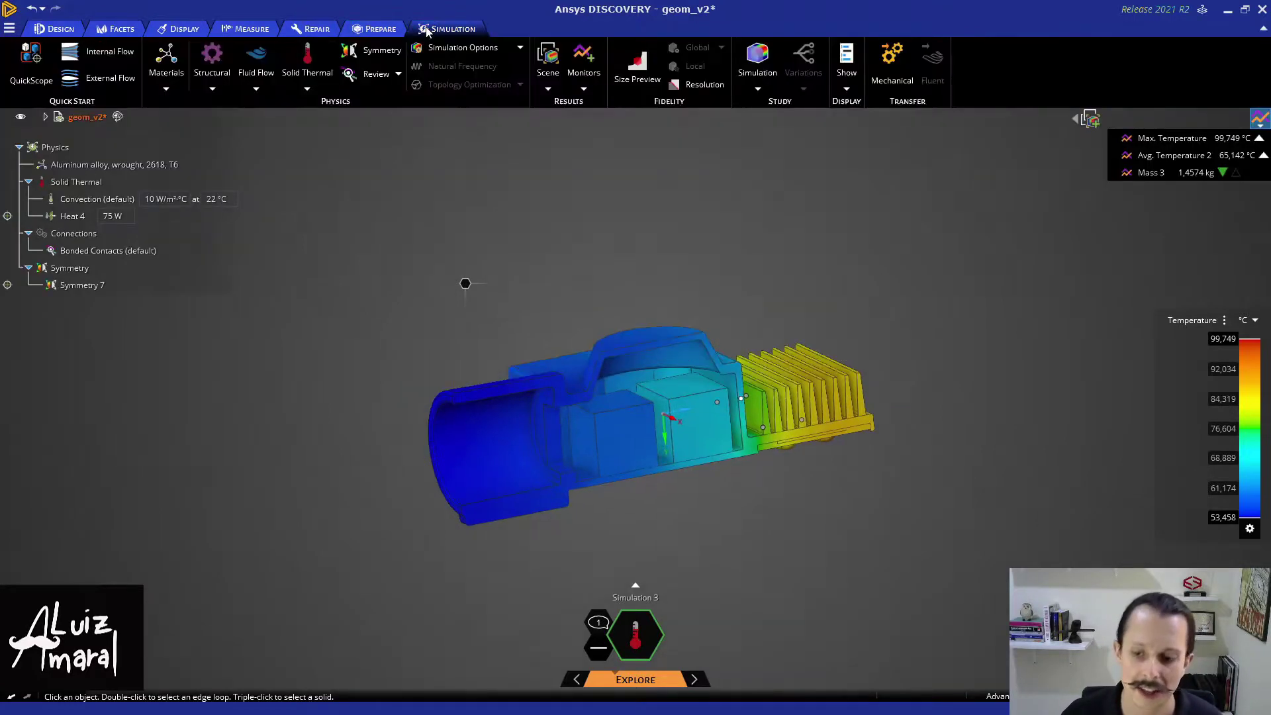